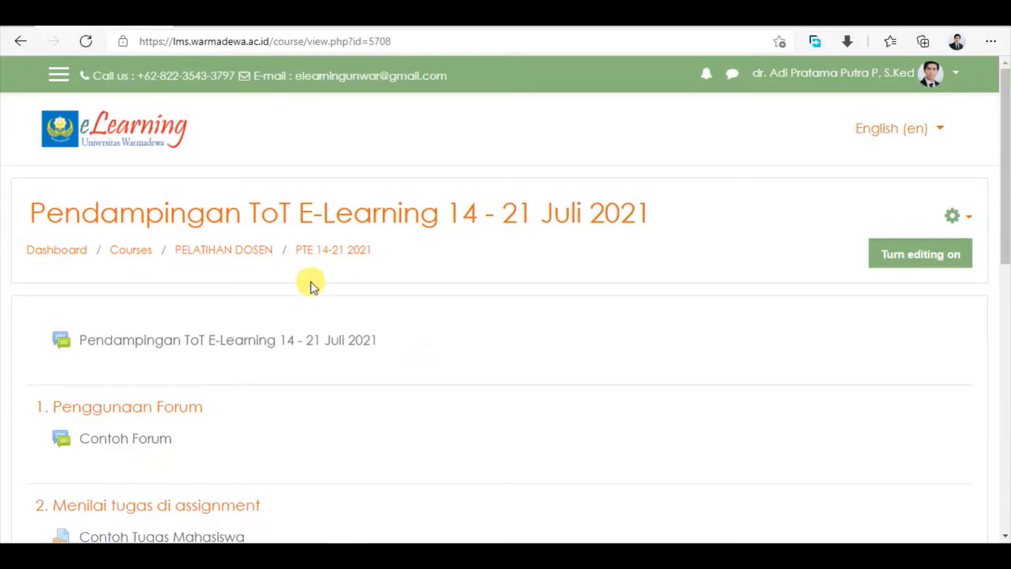
- Open the course's grader report from its Grades section and turn editing on for the report
left_click(54, 78)
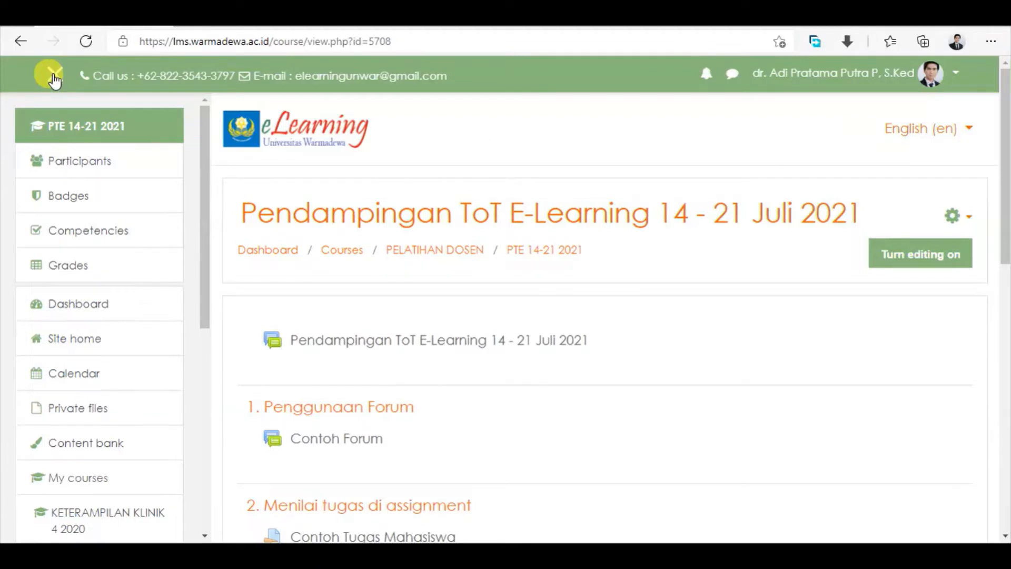
left_click(86, 270)
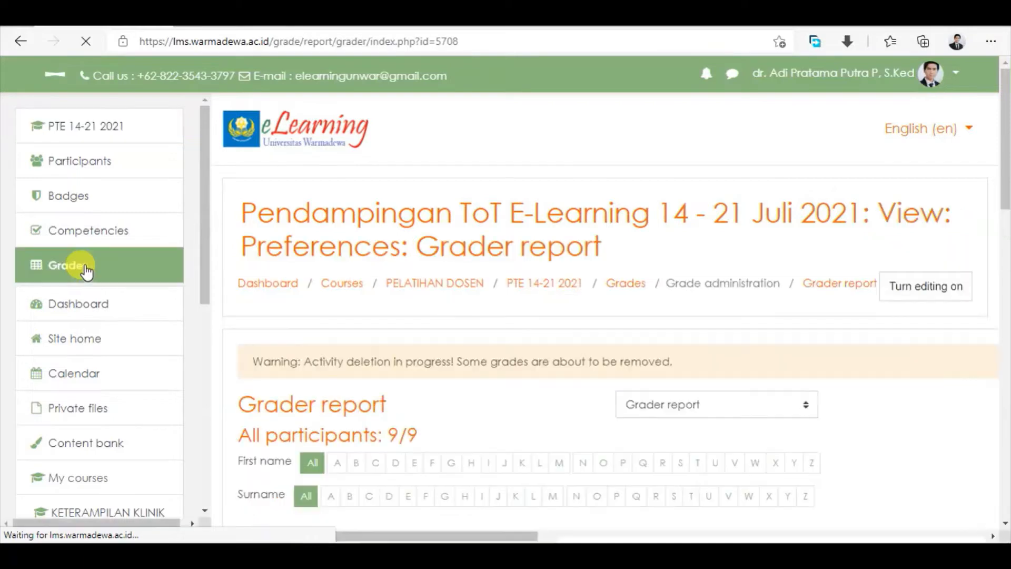
scroll(539, 306, "down", 6)
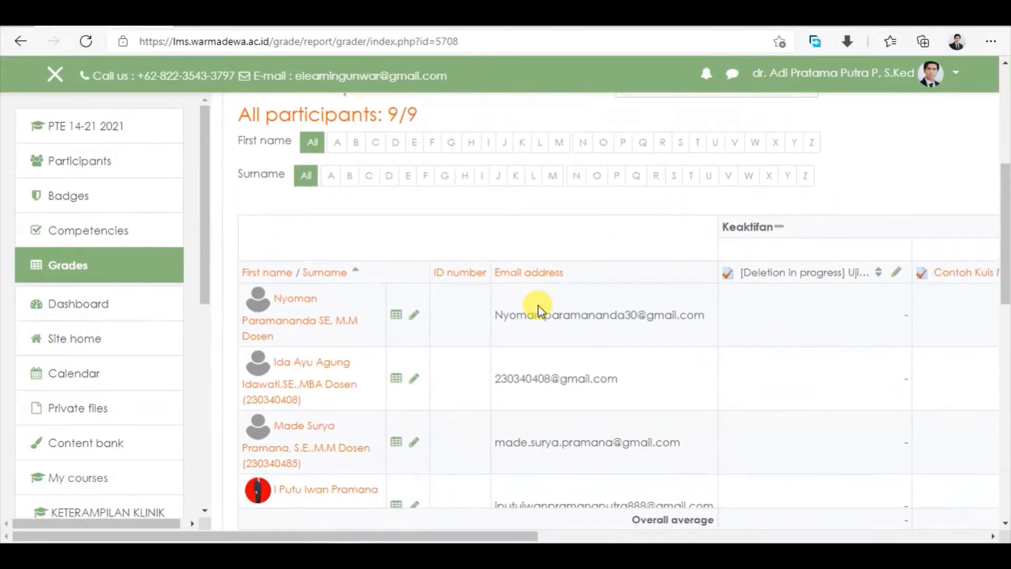
scroll(539, 306, "down", 6)
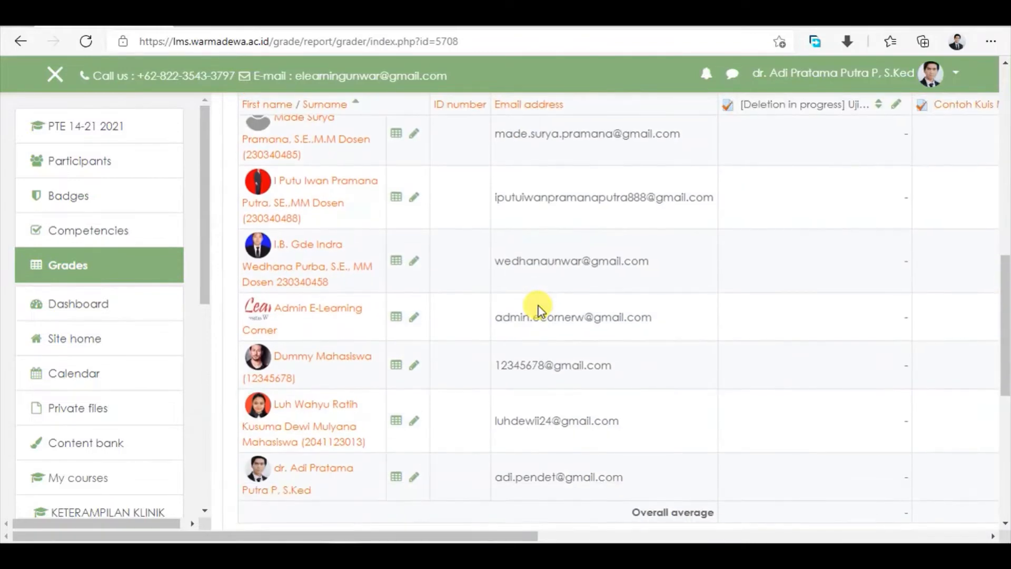
scroll(538, 305, "up", 2)
scroll(538, 306, "up", 7)
scroll(538, 306, "right", 3)
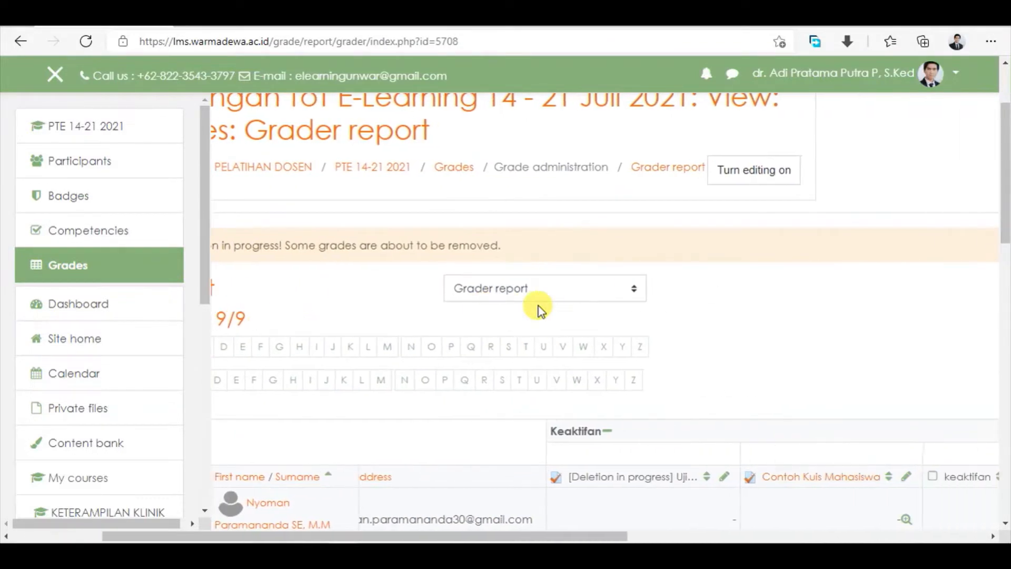
left_click(761, 179)
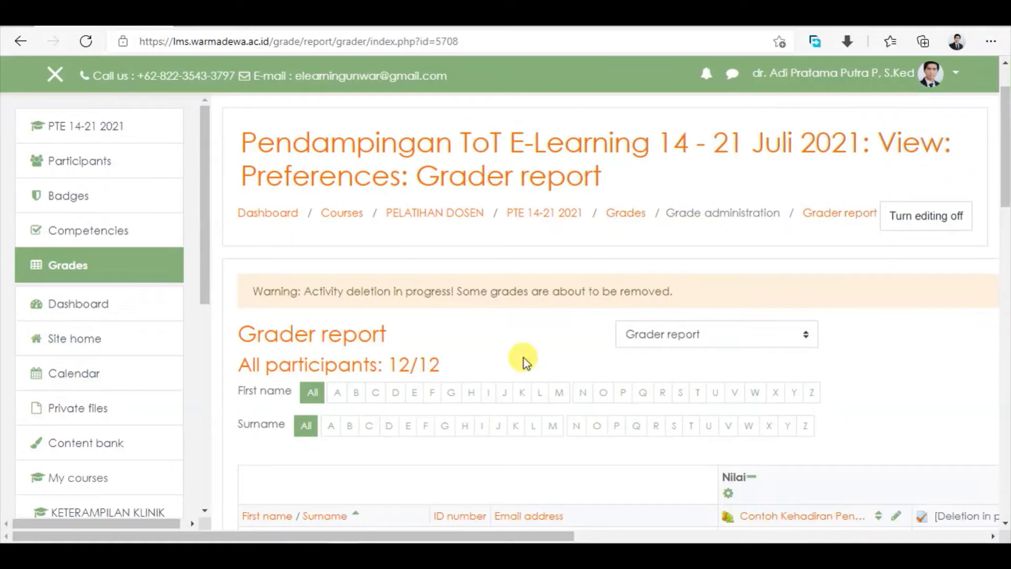
- Examine the grader report's participant rows and its editable grade columns, from the attendance item through to Course total
scroll(494, 328, "down", 5)
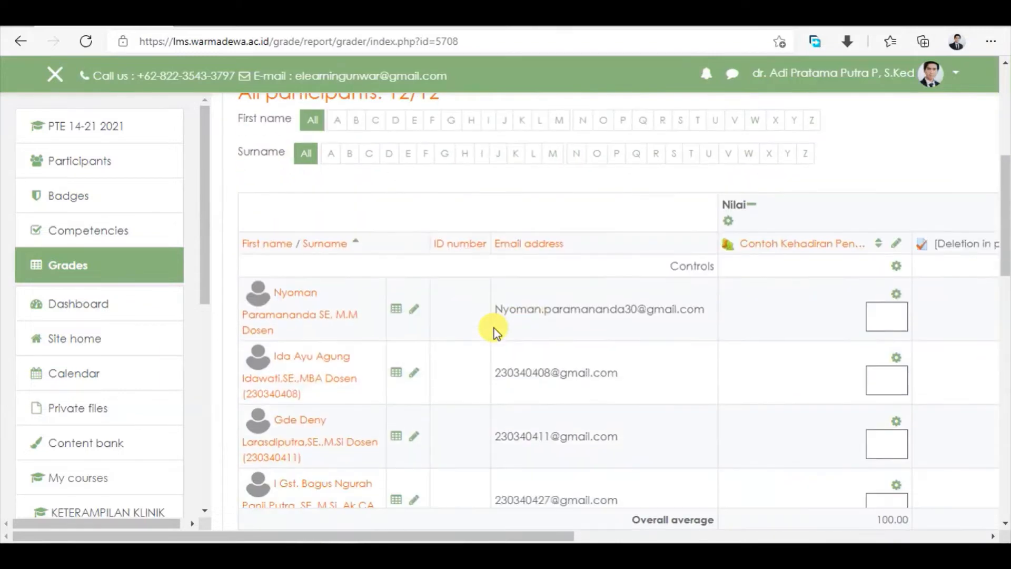
scroll(794, 259, "right", 7)
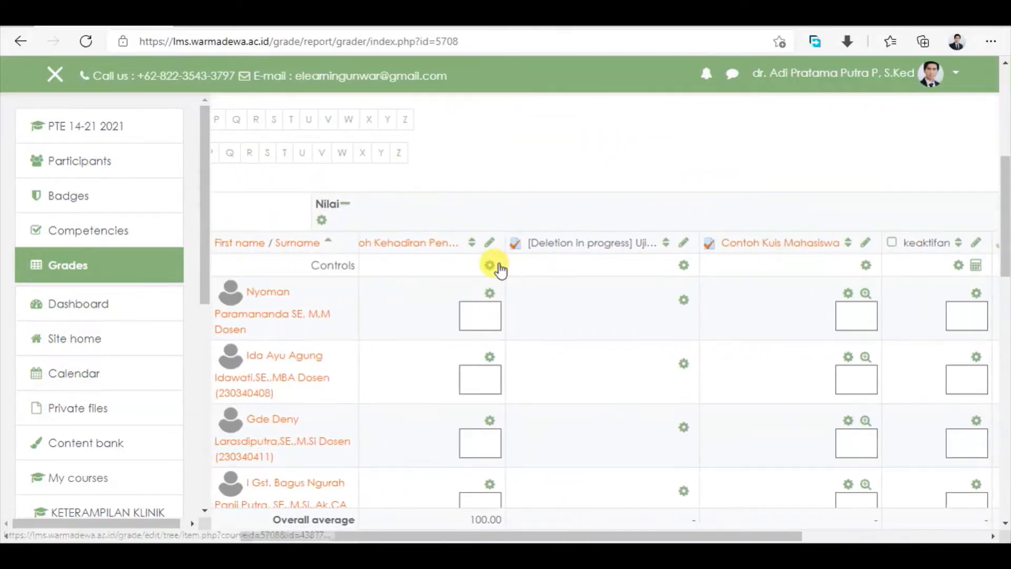
scroll(383, 201, "left", 2)
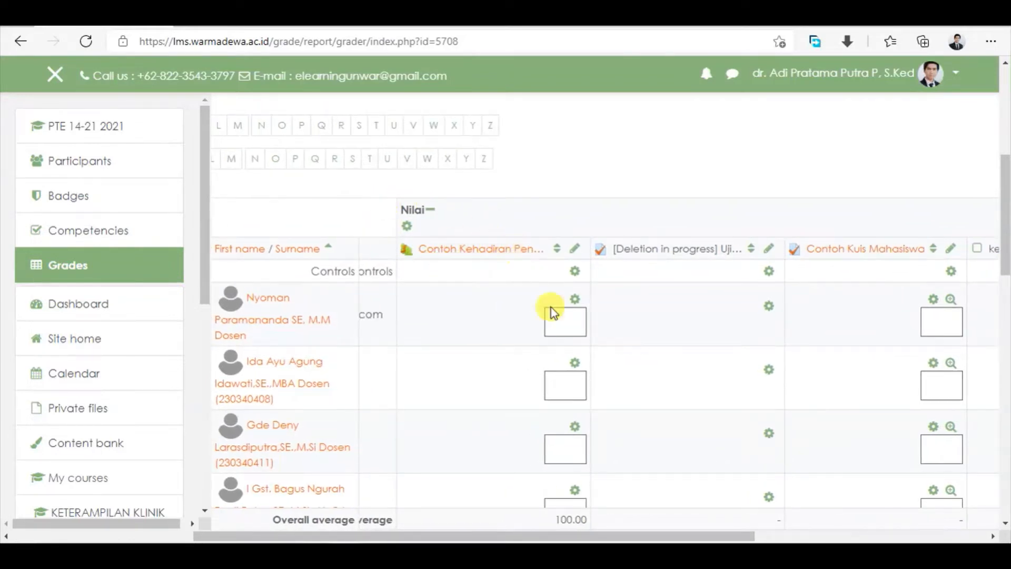
right_click(712, 322)
left_click(760, 228)
scroll(849, 258, "right", 5)
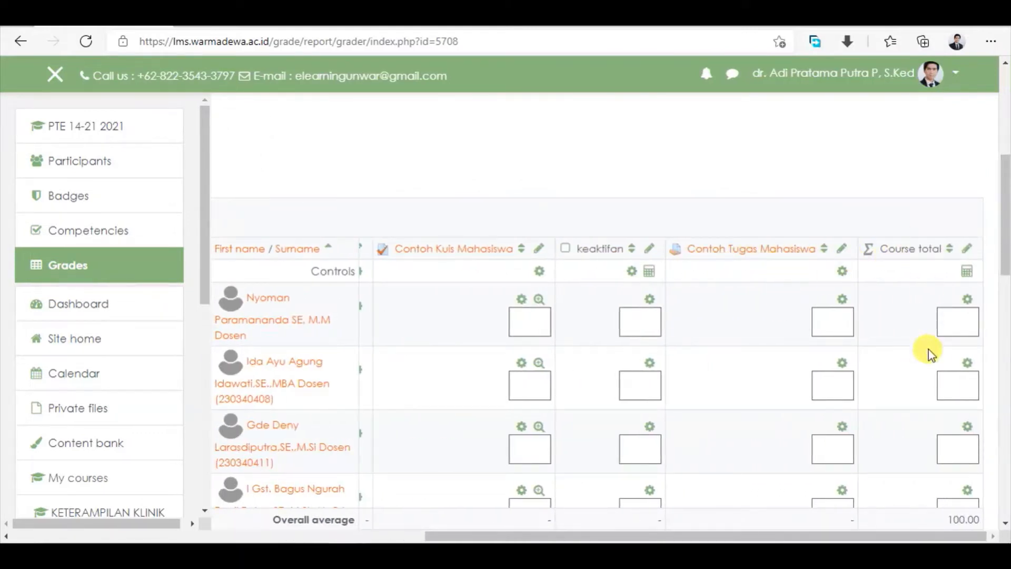
right_click(514, 268)
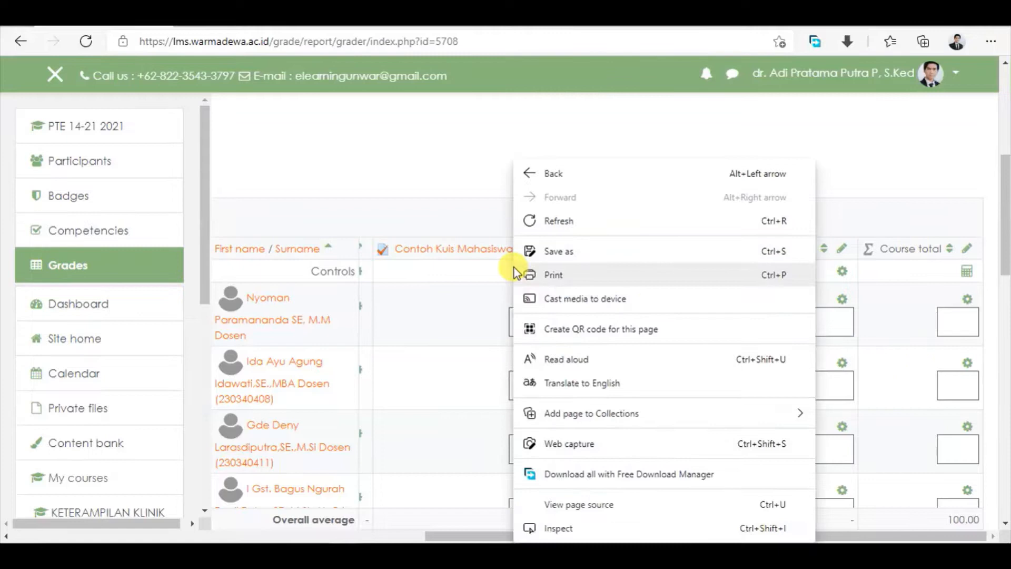
left_click(412, 212)
scroll(412, 212, "left", 4)
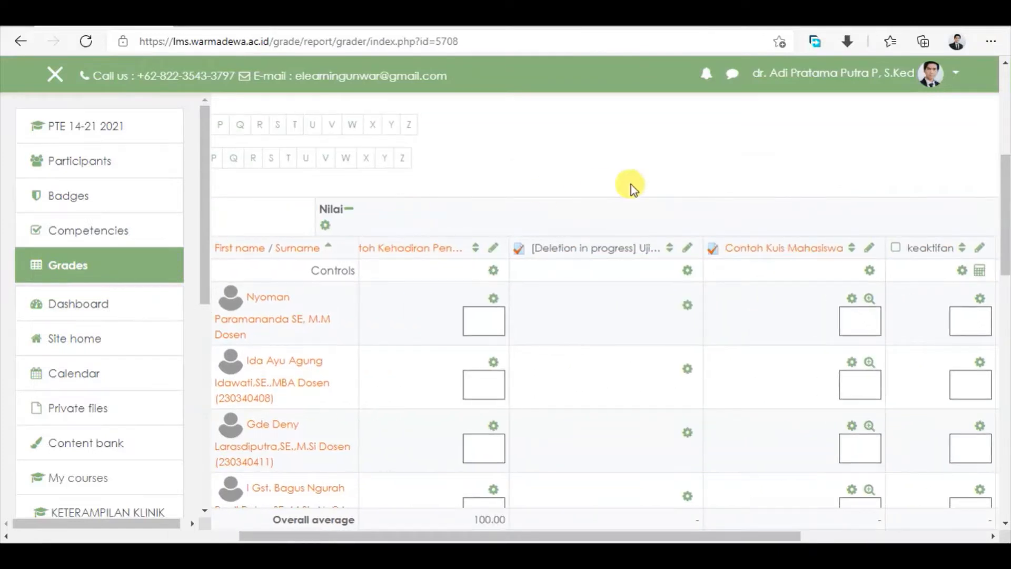
scroll(379, 215, "left", 5)
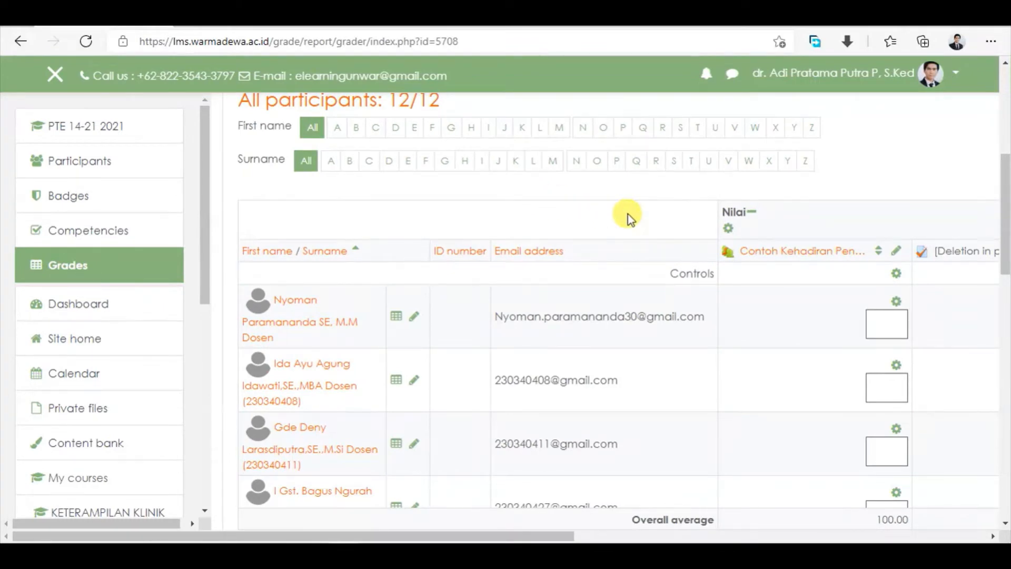
scroll(834, 255, "right", 5)
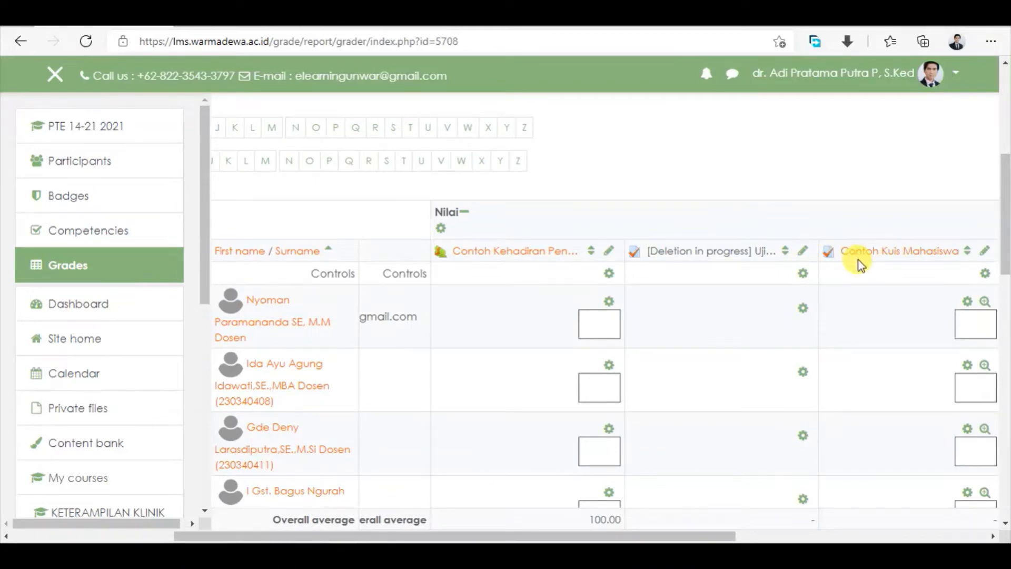
scroll(858, 261, "right", 2)
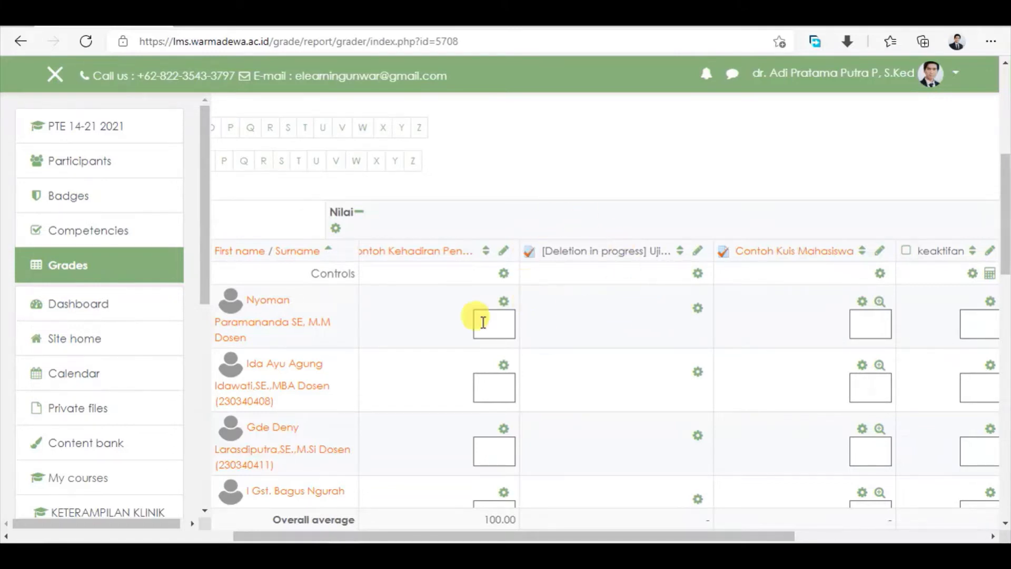
scroll(466, 165, "left", 10)
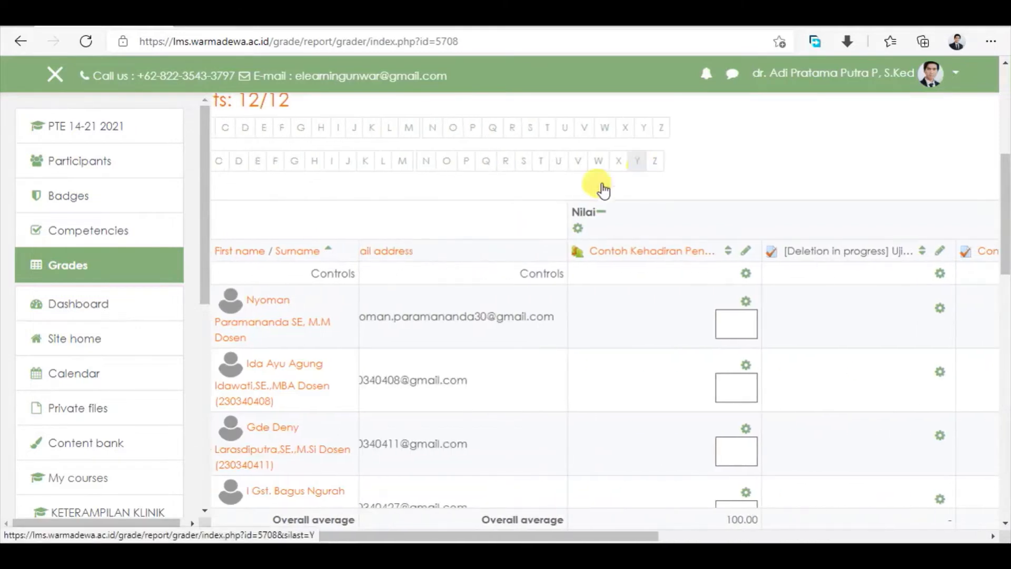
scroll(436, 201, "up", 4)
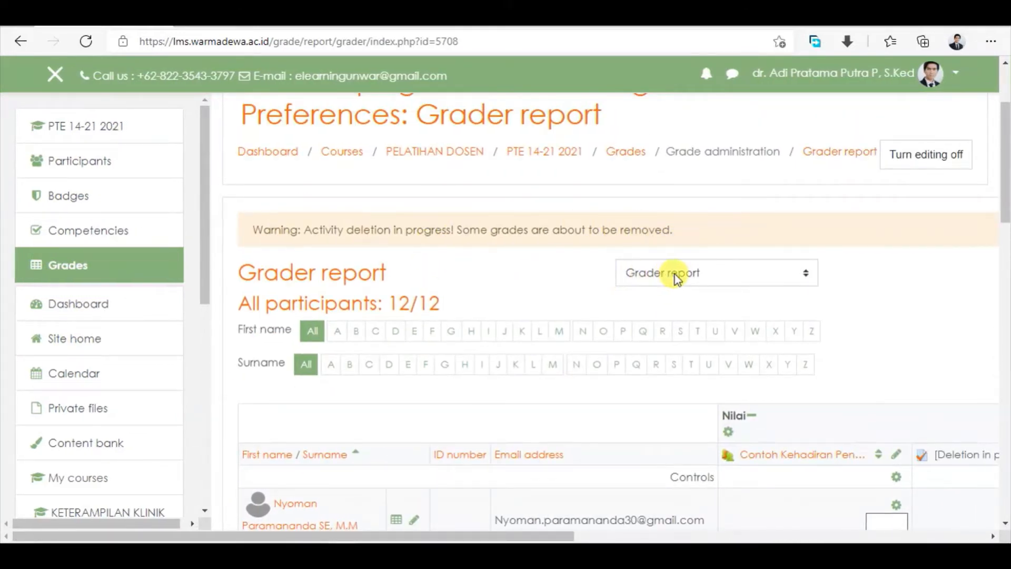
- Switch from the grader report to Gradebook setup, showing the table of grade items and weights
left_click(676, 275)
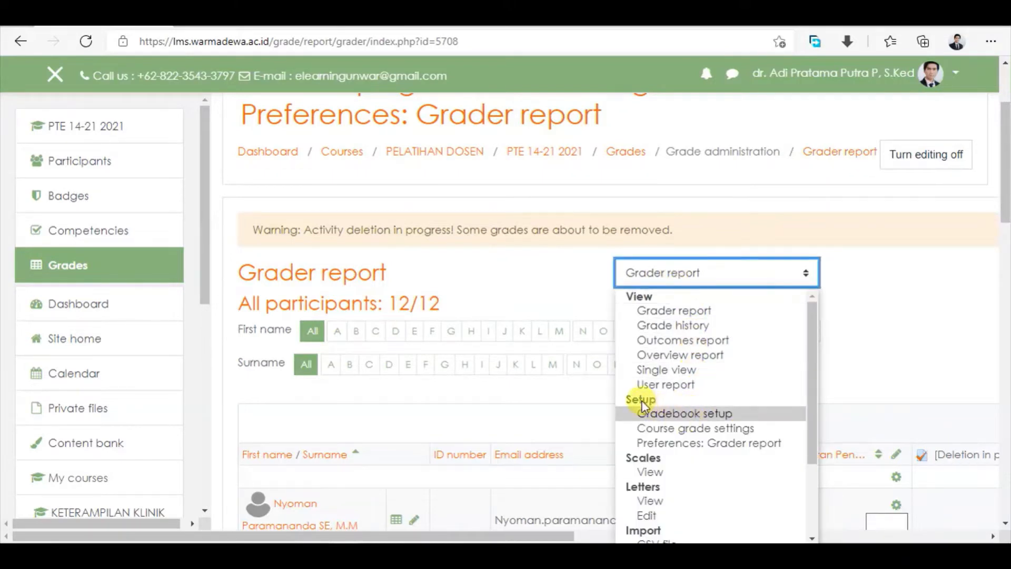
left_click(671, 414)
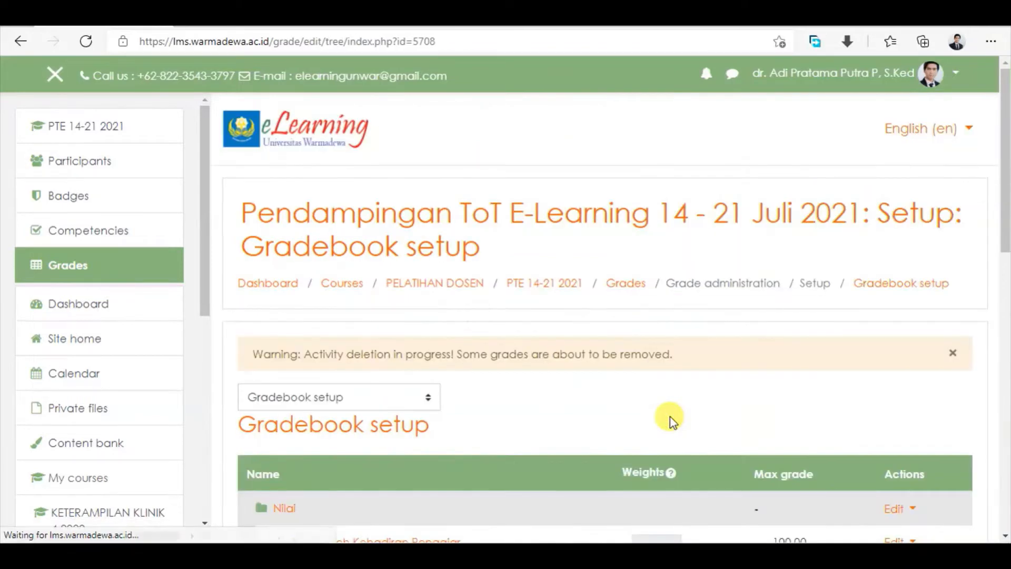
scroll(538, 248, "down", 2)
scroll(538, 247, "down", 1)
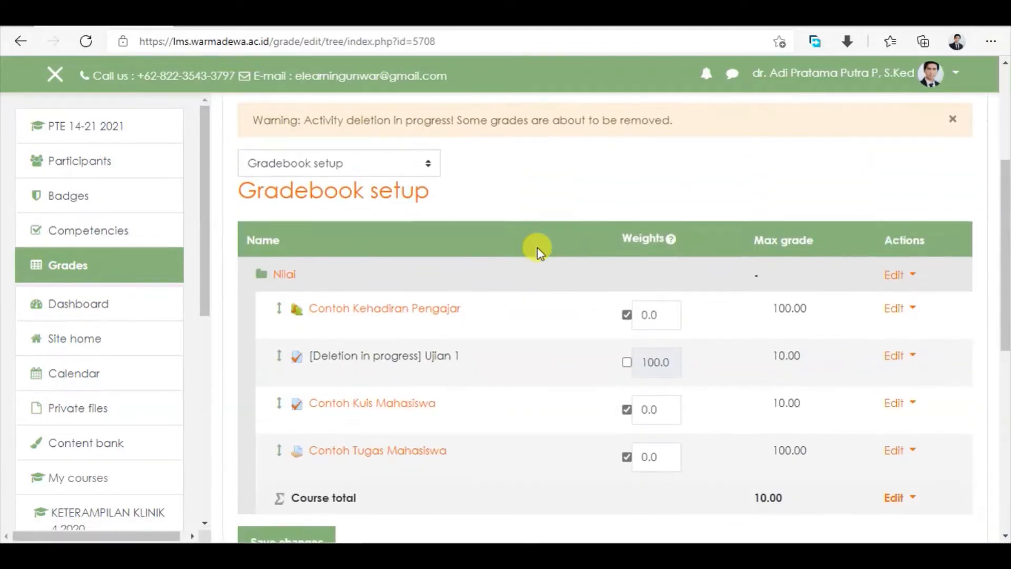
scroll(538, 248, "down", 1)
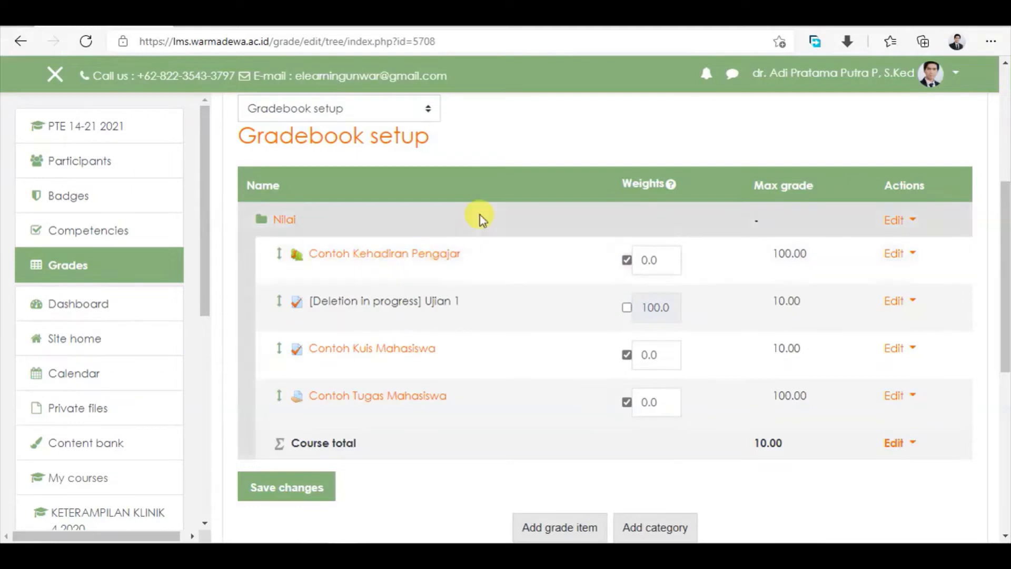
- Keep the weight override enabled for Contoh Kehadiran Pengajar and set its weight to 10
left_click(626, 261)
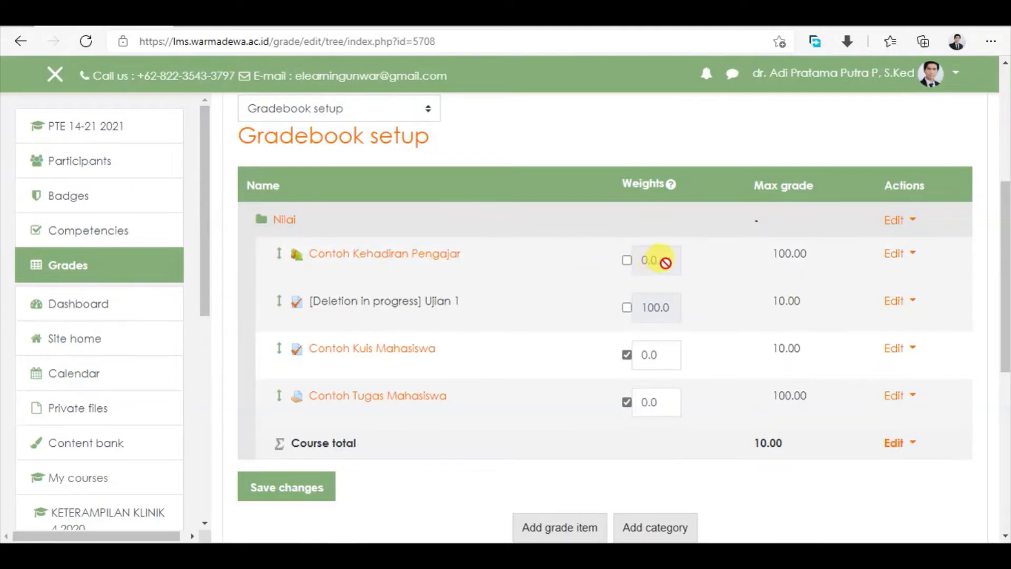
left_click(629, 261)
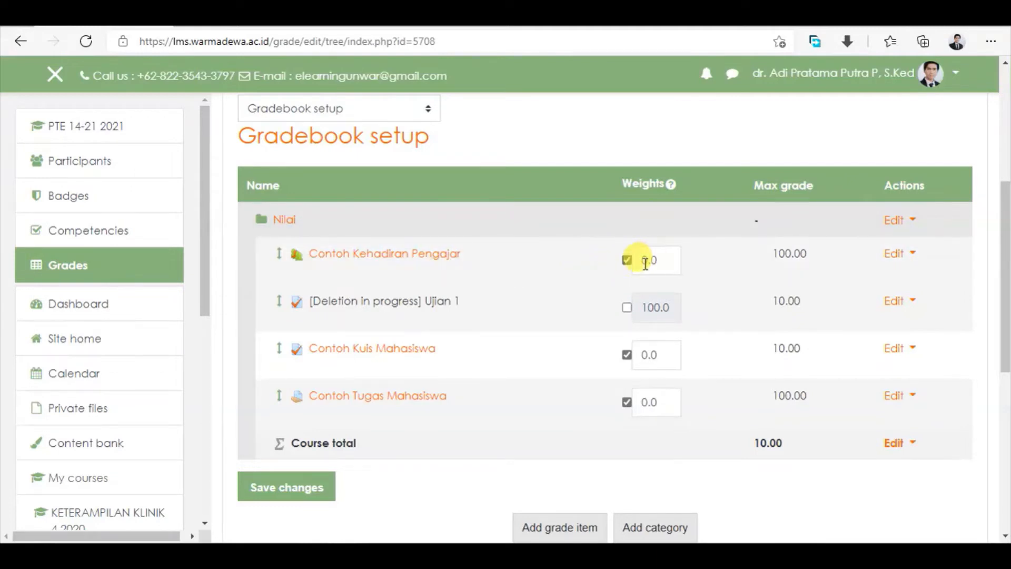
left_click(627, 260)
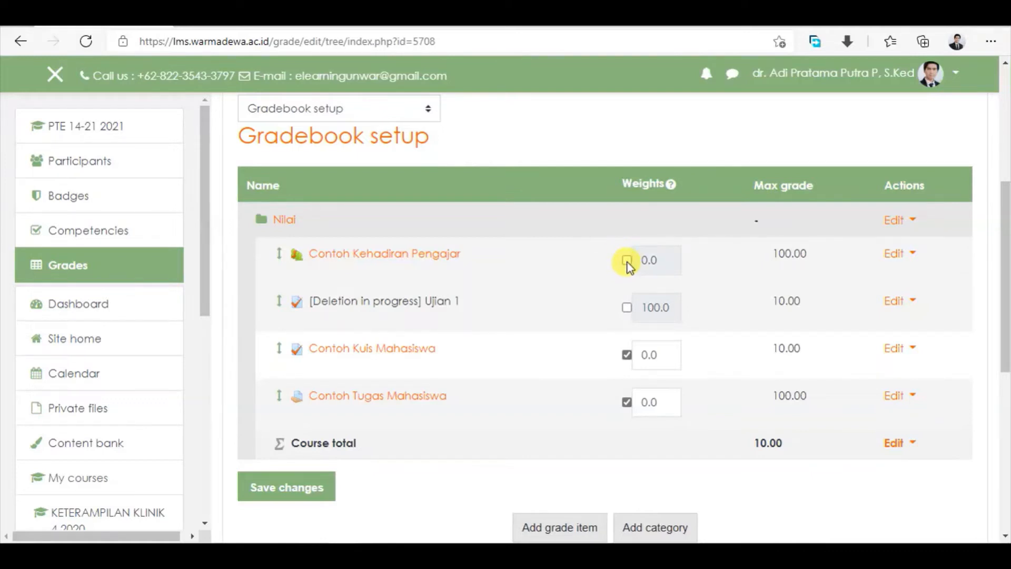
left_click(626, 260)
double_click(654, 258)
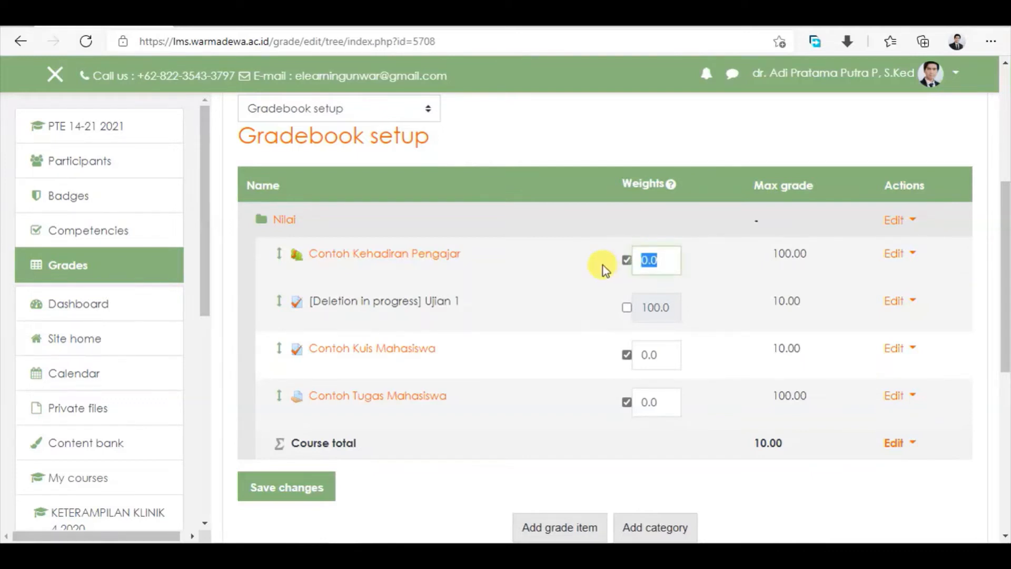
type("10")
- Keep the weight override enabled for Contoh Kuis Mahasiswa and set its weight to 40
left_click(627, 354)
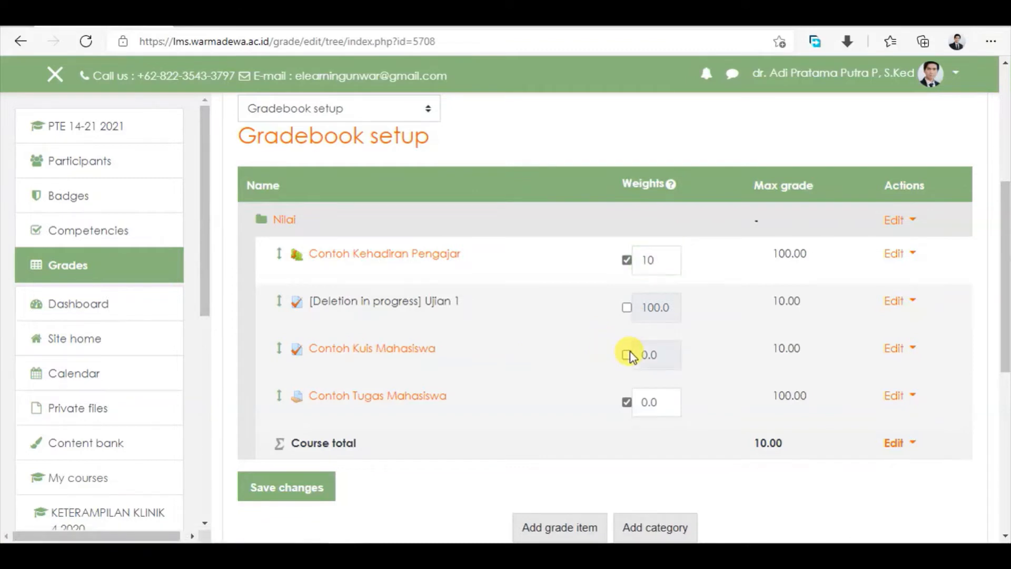
left_click(626, 354)
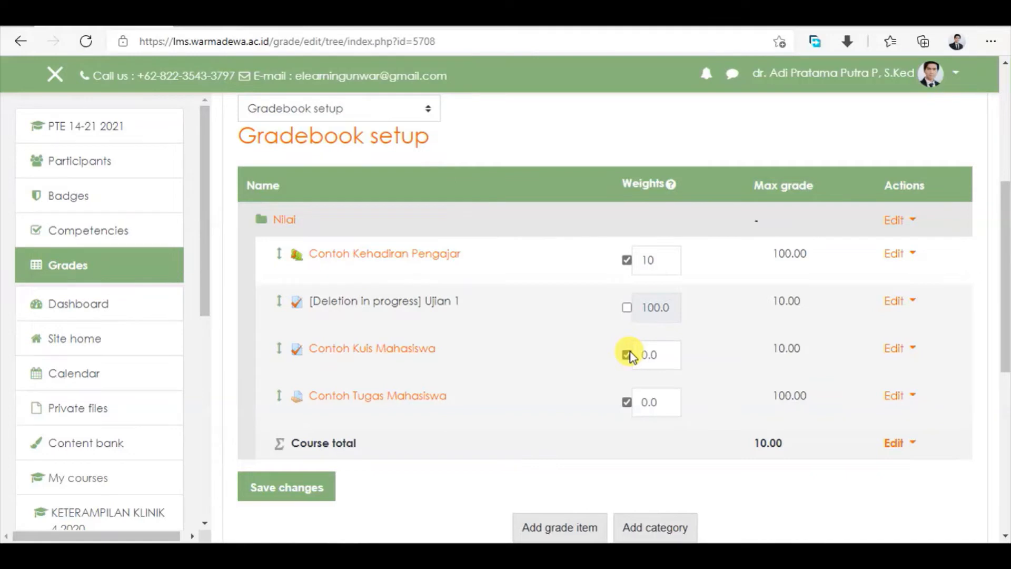
left_click(672, 352)
left_click_drag(672, 352, 603, 354)
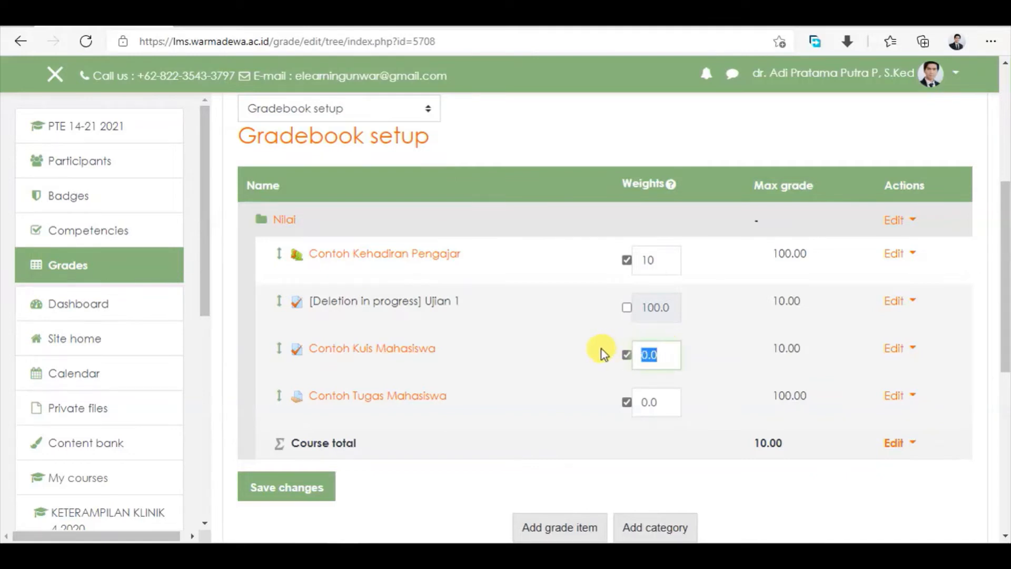
type("40")
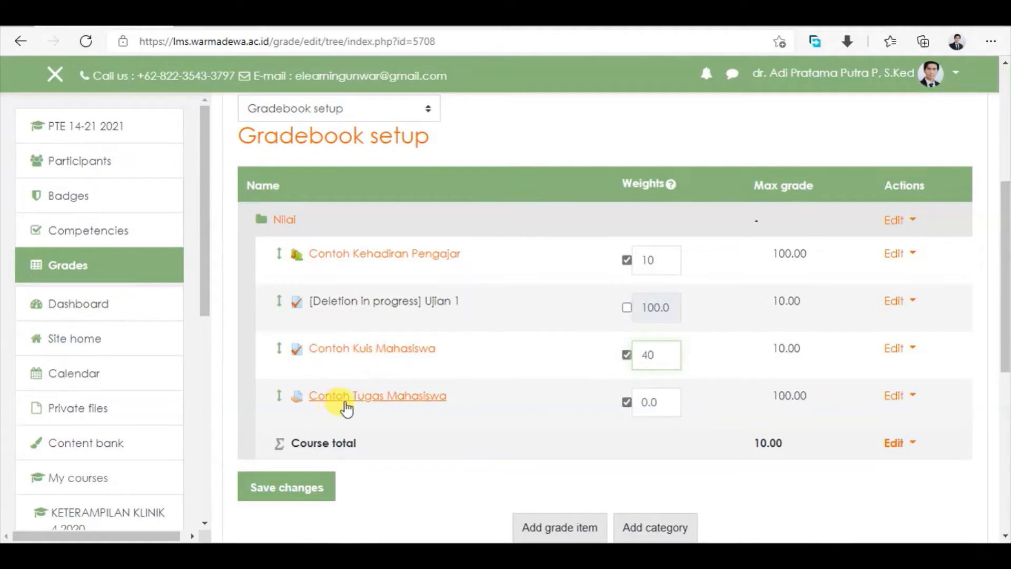
- Set the weight of Contoh Tugas Mahasiswa to 40 with its override enabled, and save the gradebook changes
left_click(626, 402)
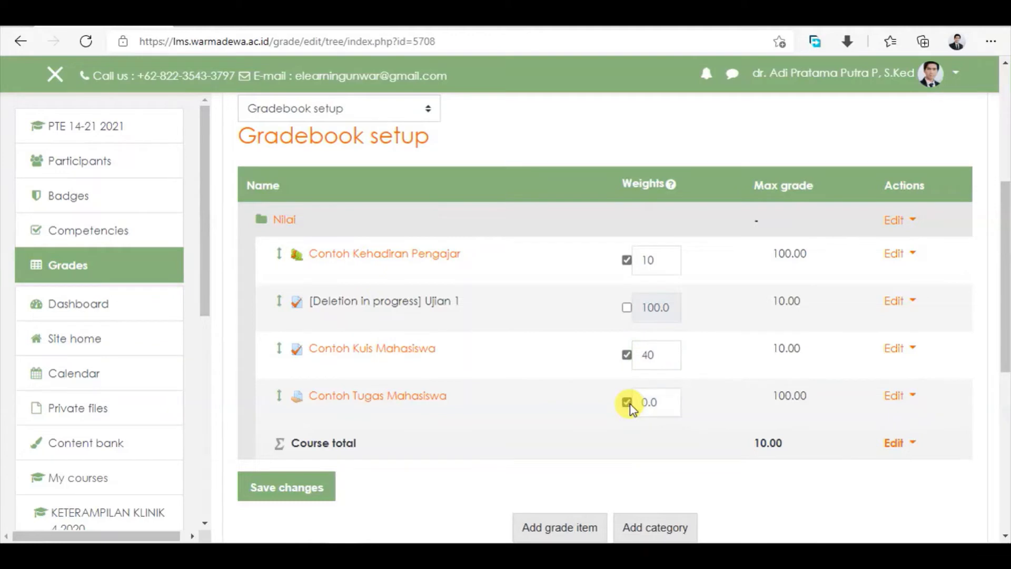
left_click(626, 402)
left_click_drag(680, 404, 594, 396)
type("40")
left_click(311, 489)
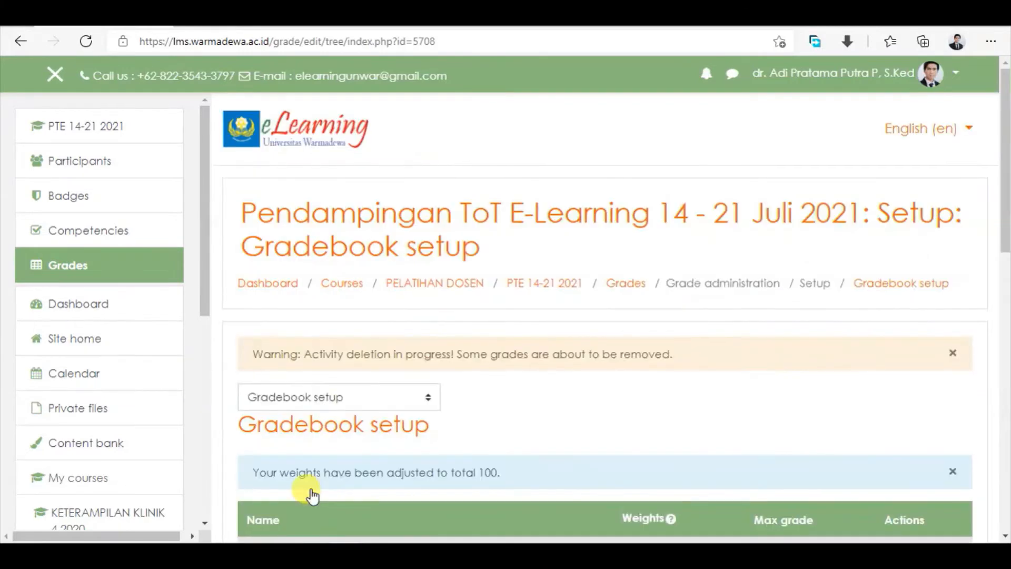
- Review the saved weights and maximum grades of all grade items in the gradebook setup table
scroll(511, 447, "down", 8)
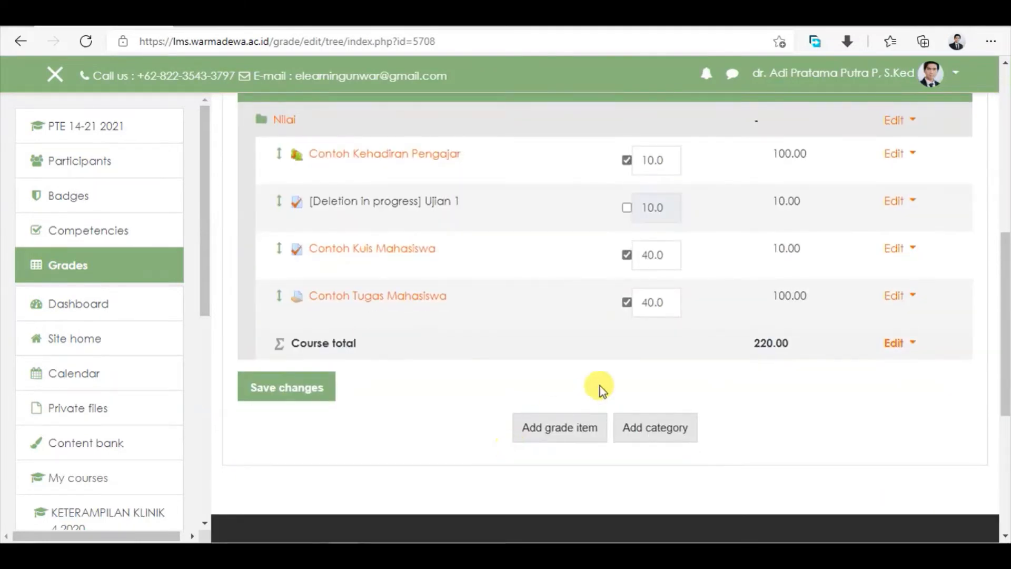
scroll(599, 390, "up", 1)
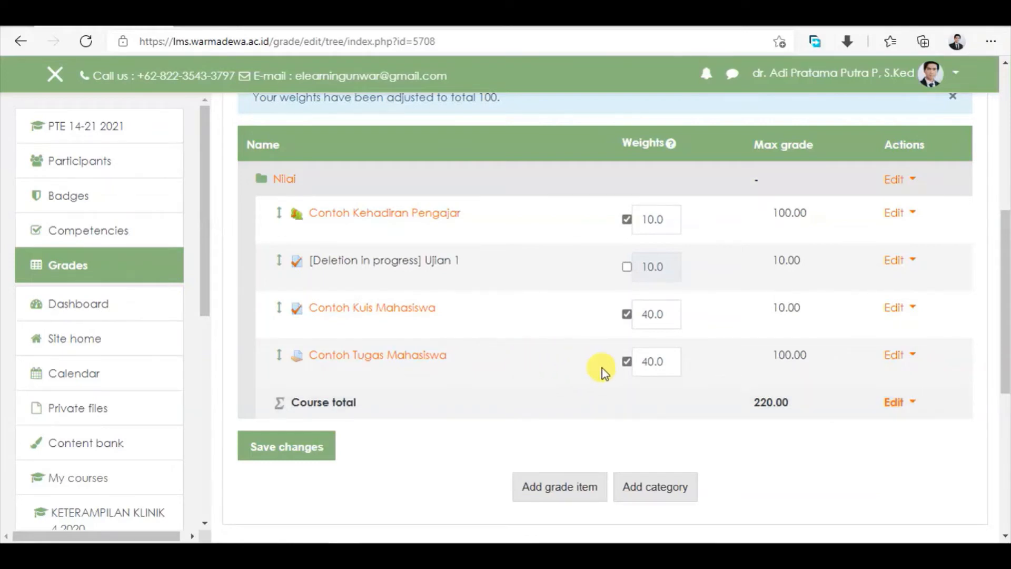
scroll(602, 368, "up", 2)
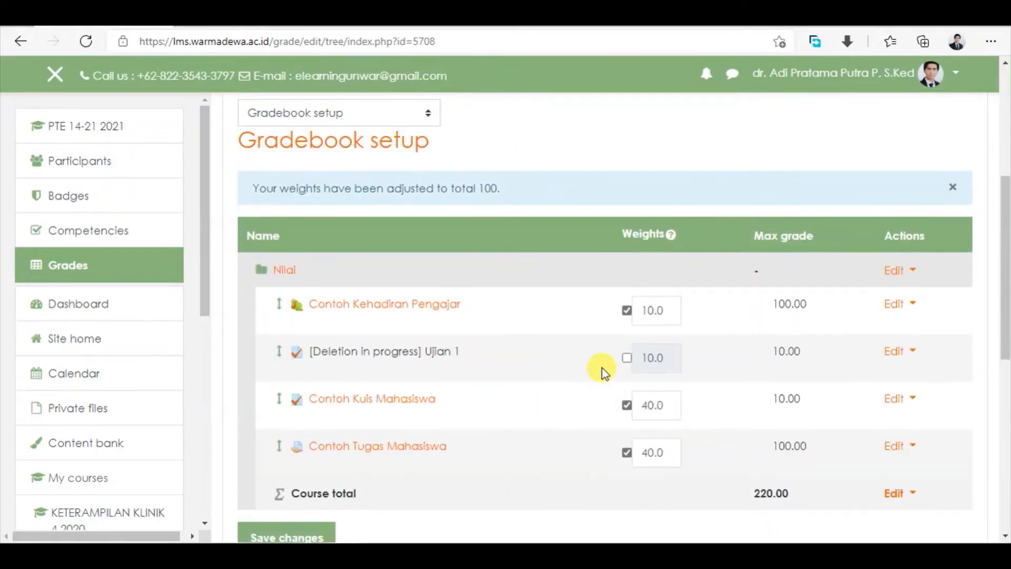
scroll(602, 368, "down", 3)
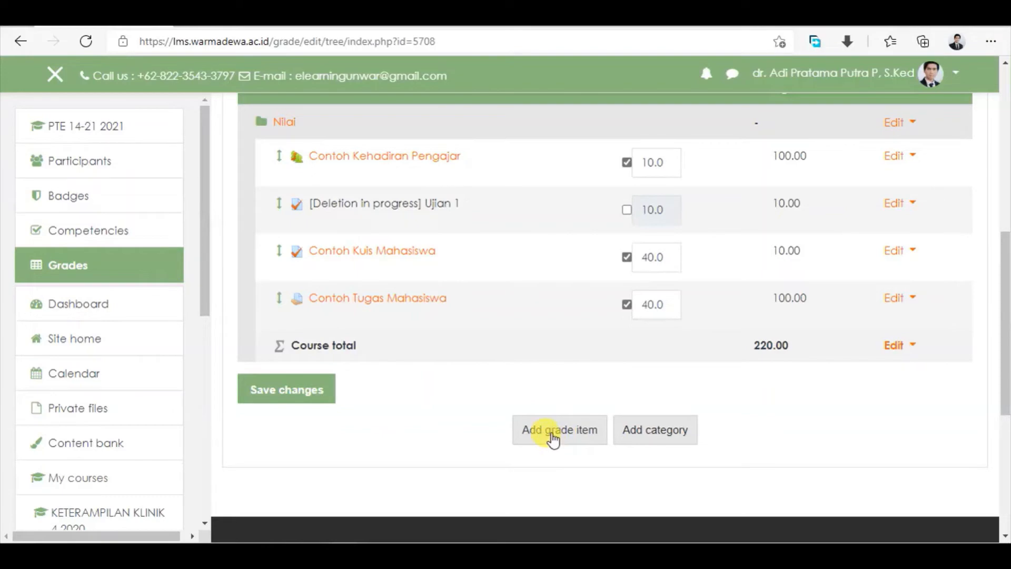
- Add a grade item named Keaktifan to the gradebook, leaving its other settings at their defaults, and save it
left_click(587, 438)
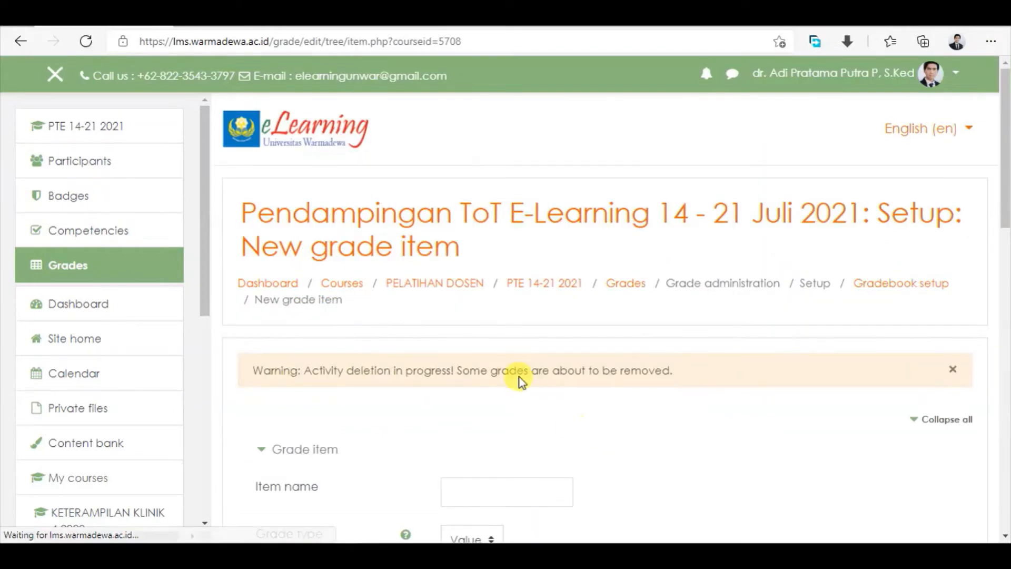
scroll(513, 363, "down", 3)
left_click(468, 342)
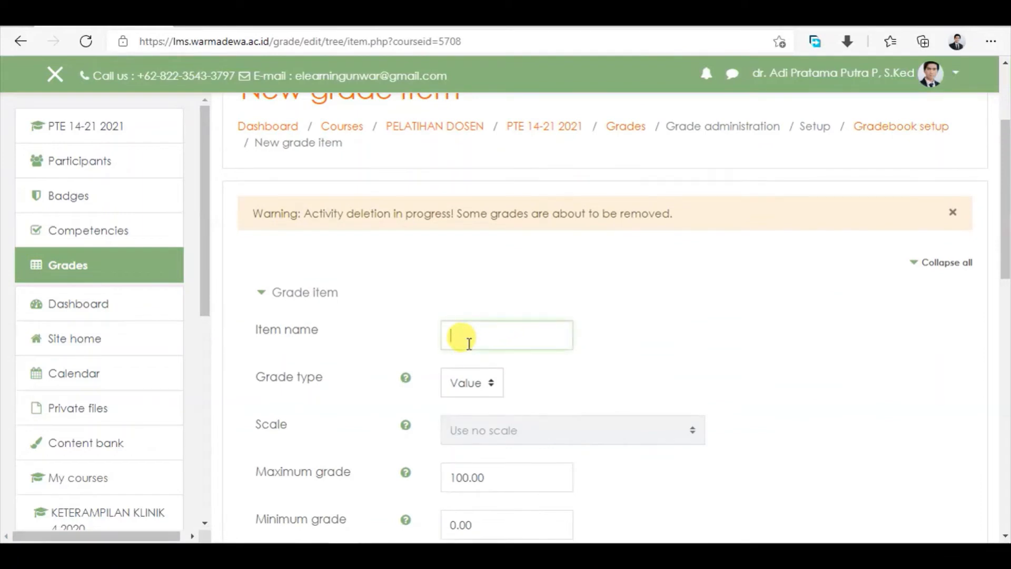
type("Keaktifan")
scroll(591, 374, "down", 2)
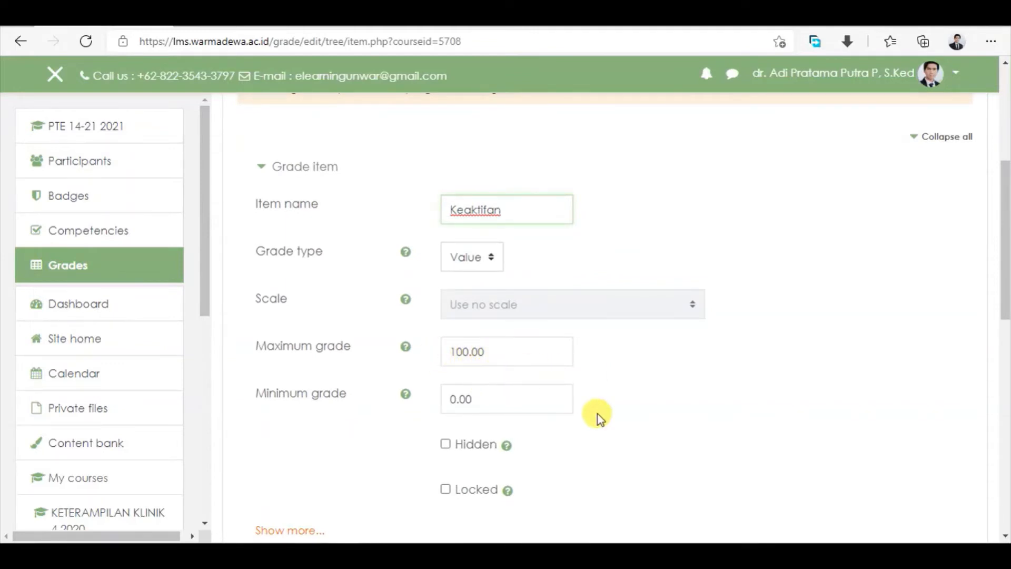
scroll(598, 416, "down", 2)
scroll(598, 414, "down", 1)
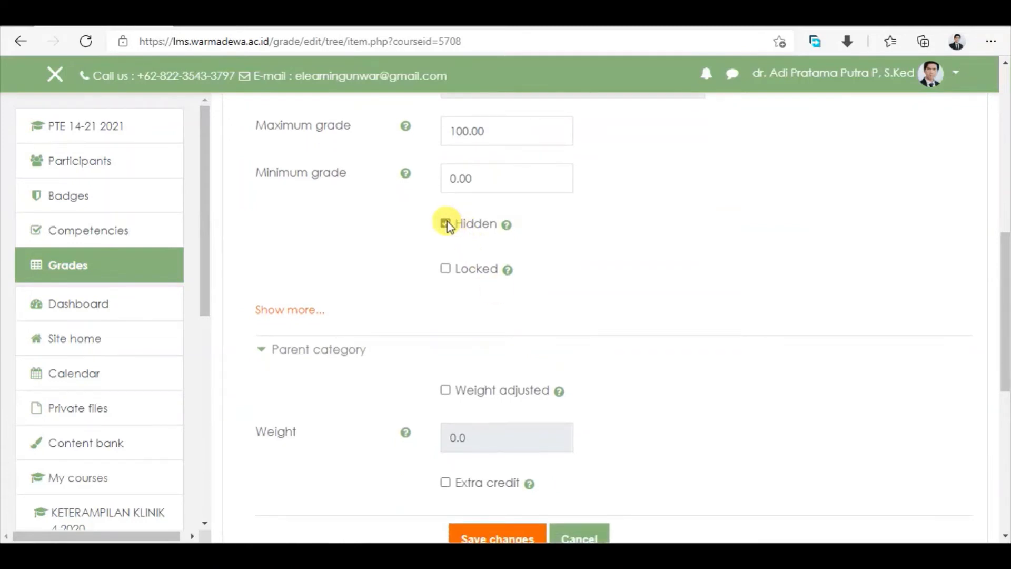
scroll(516, 327, "down", 2)
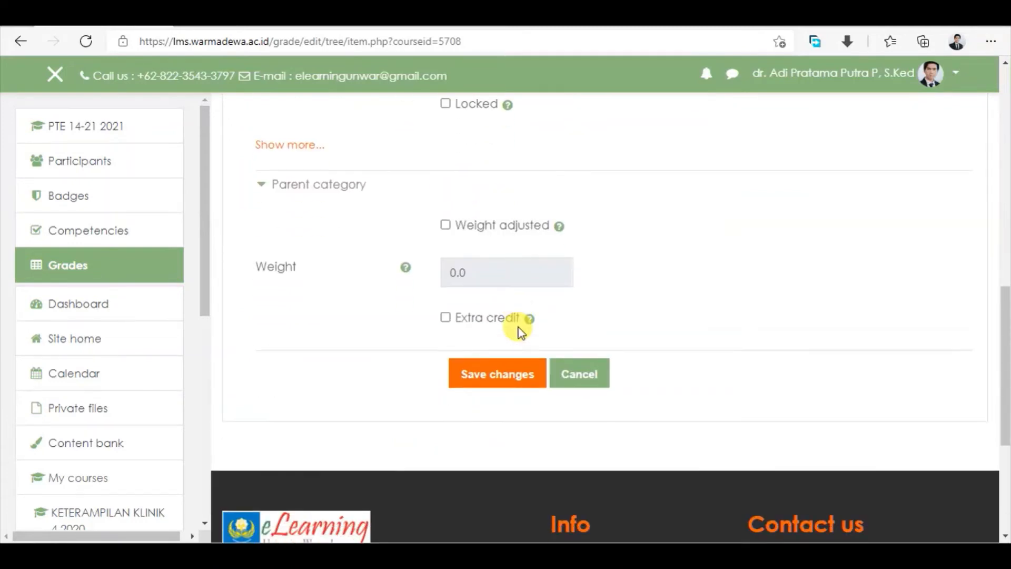
left_click(489, 384)
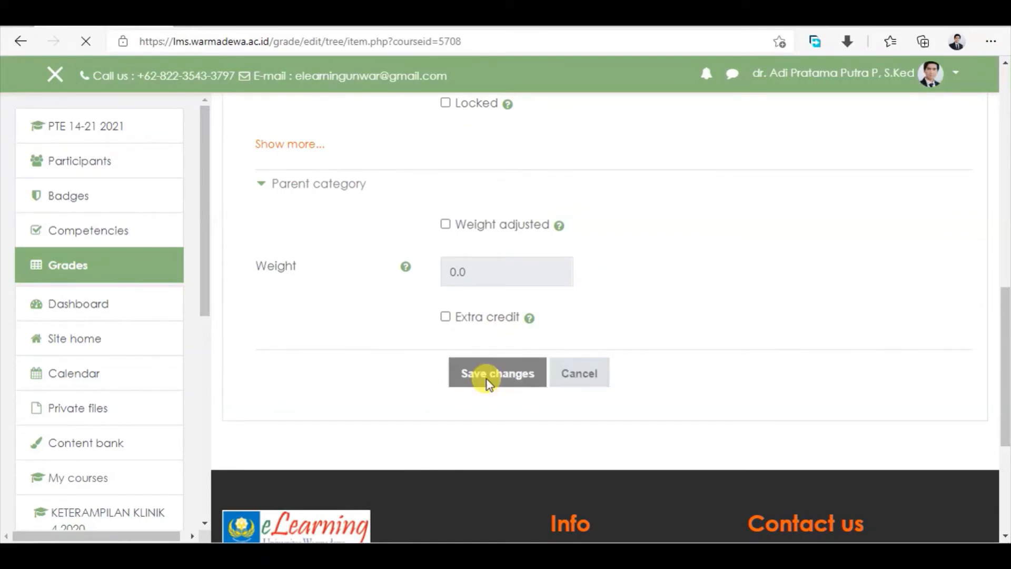
- Enable the weight override for Keaktifan, set its weight to 10, and save the gradebook
scroll(486, 377, "down", 6)
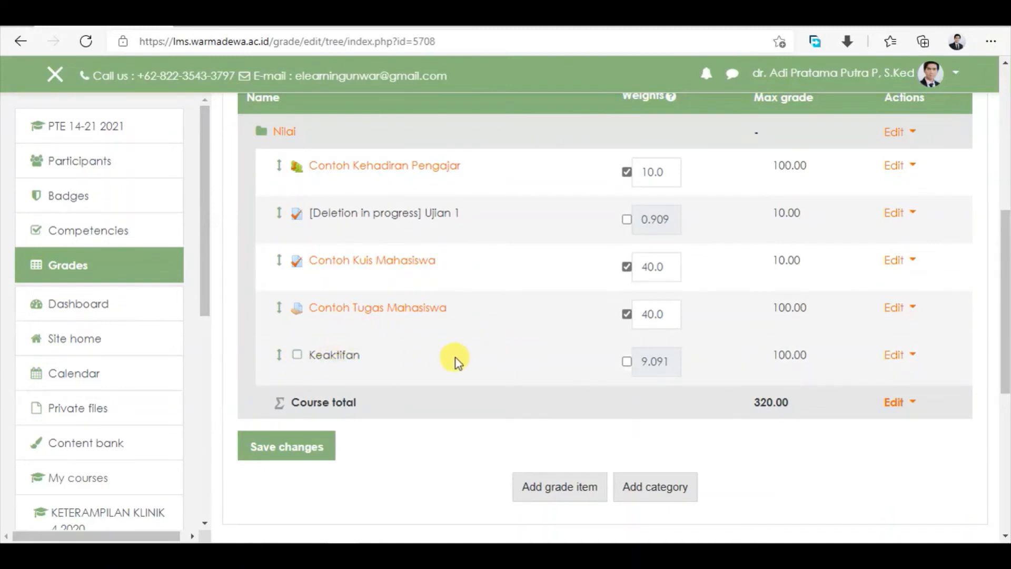
left_click(627, 362)
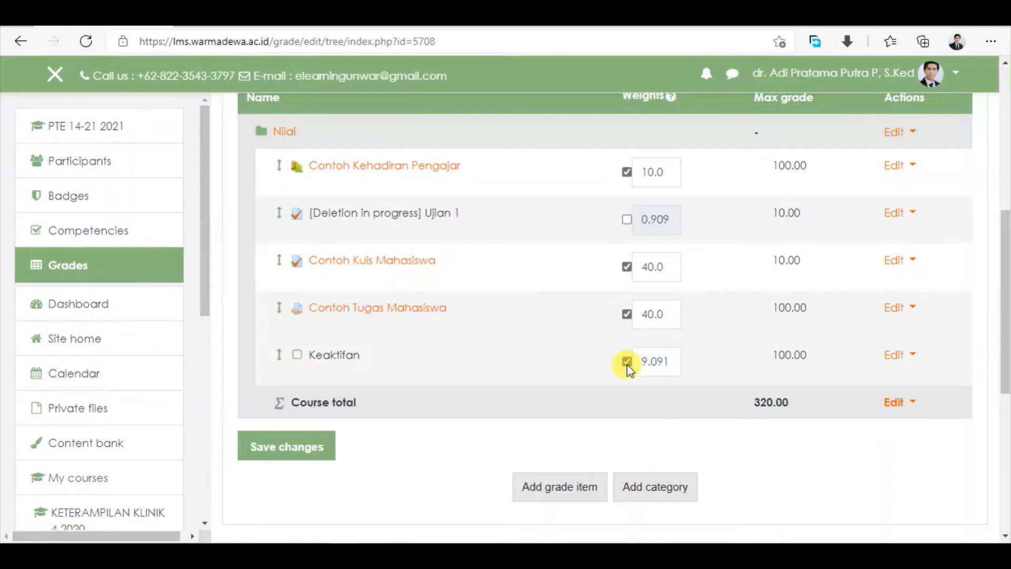
double_click(673, 362)
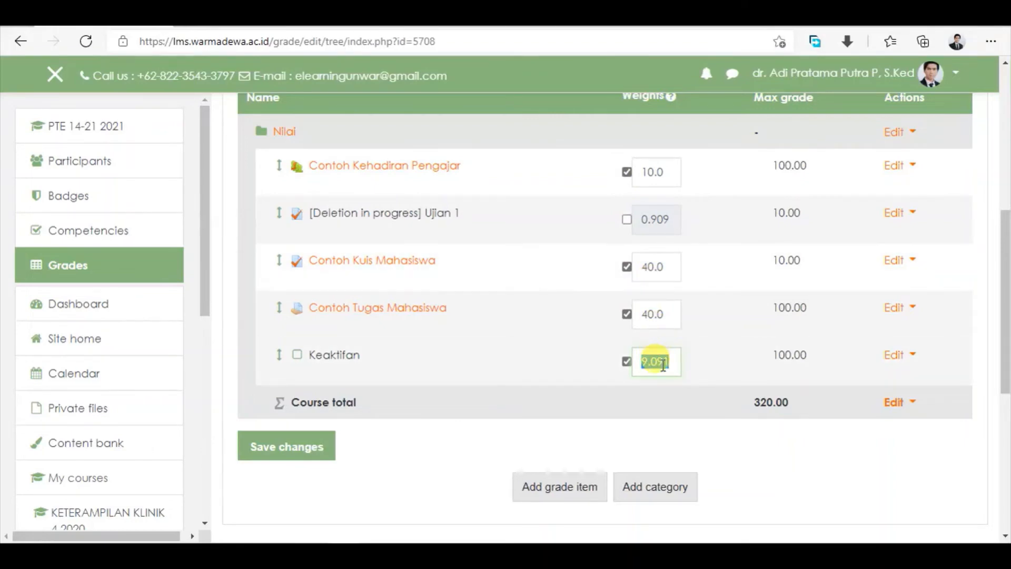
type("10")
key("Return")
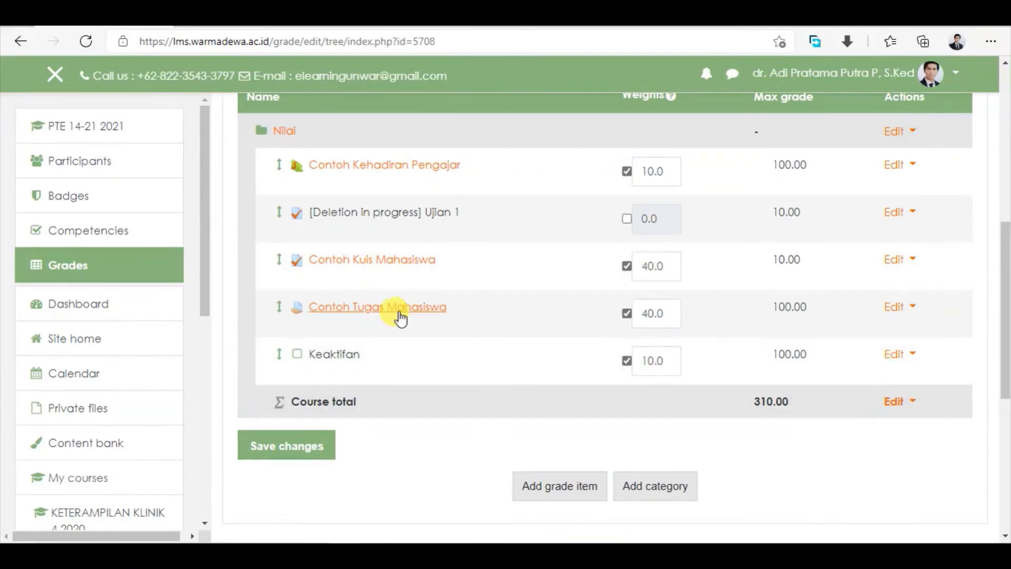
- Add a grade category named Afektif with Natural aggregation and save it
scroll(399, 312, "up", 1)
scroll(399, 315, "down", 2)
scroll(399, 311, "up", 1)
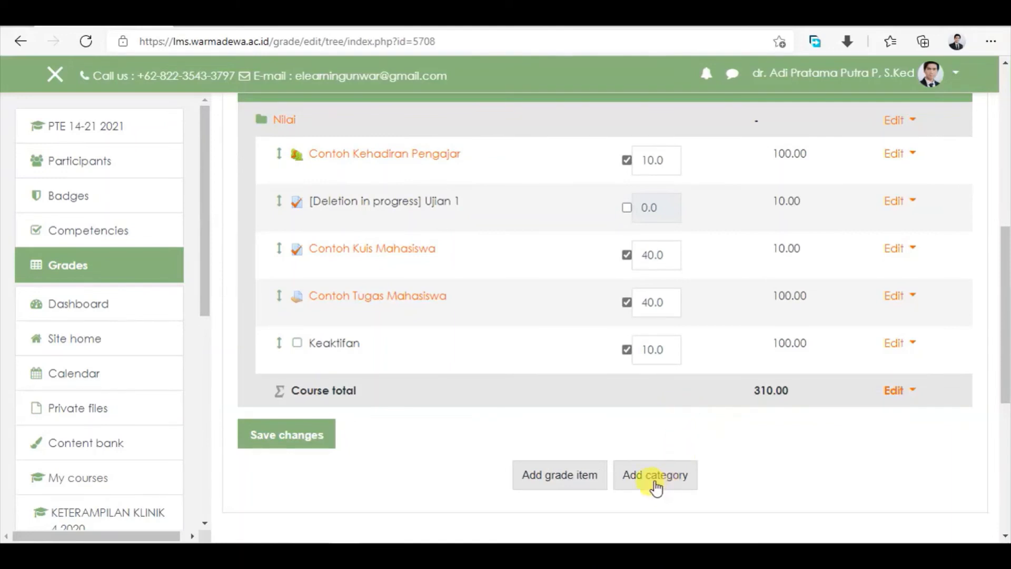
left_click(671, 478)
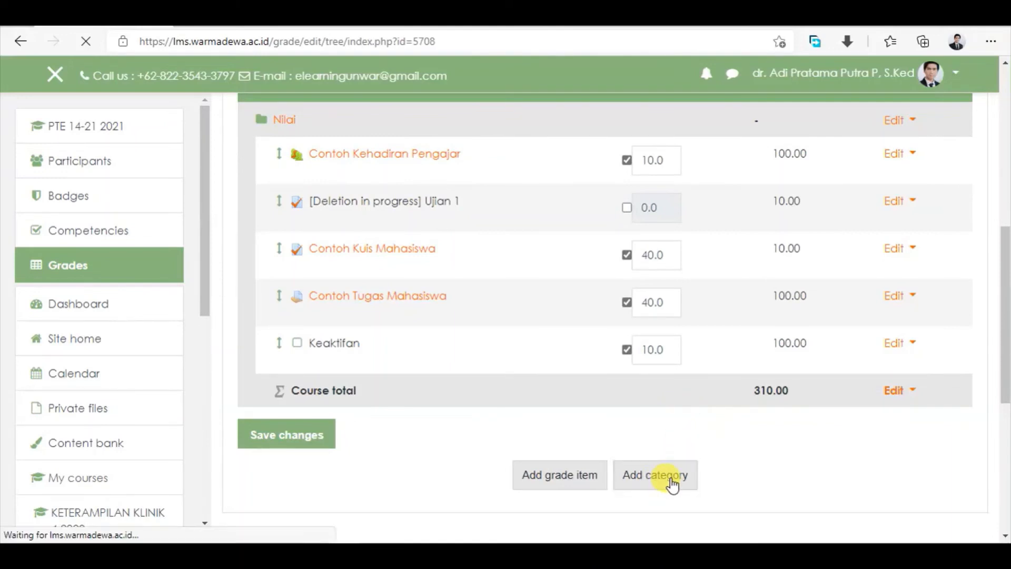
scroll(465, 324, "down", 5)
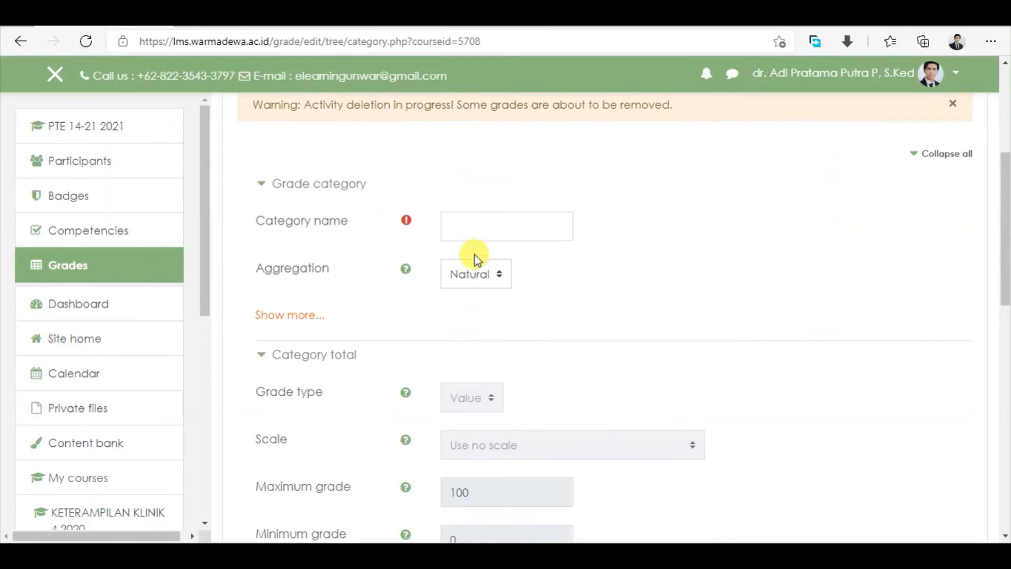
left_click(477, 227)
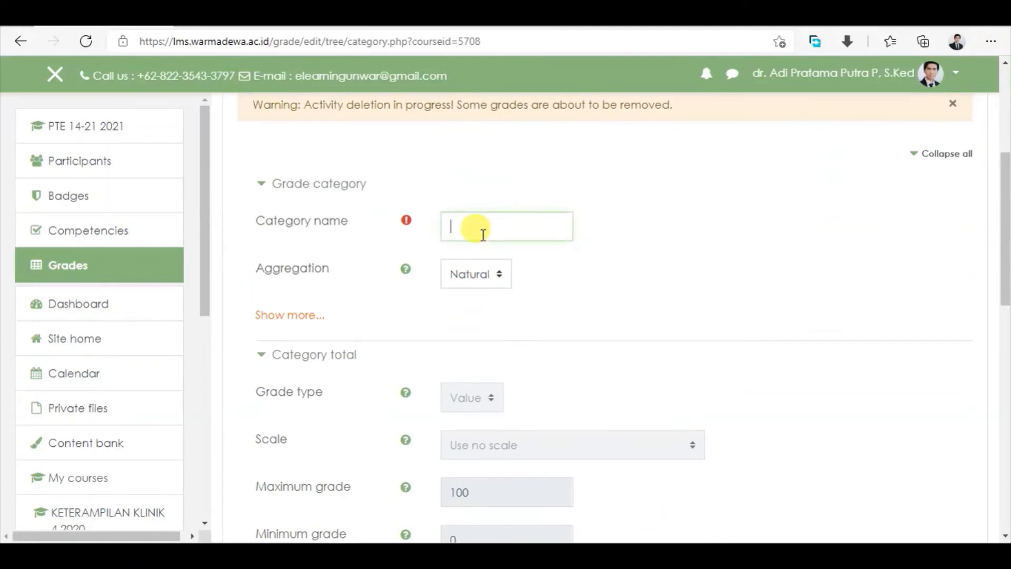
type("Afektif")
scroll(630, 357, "down", 5)
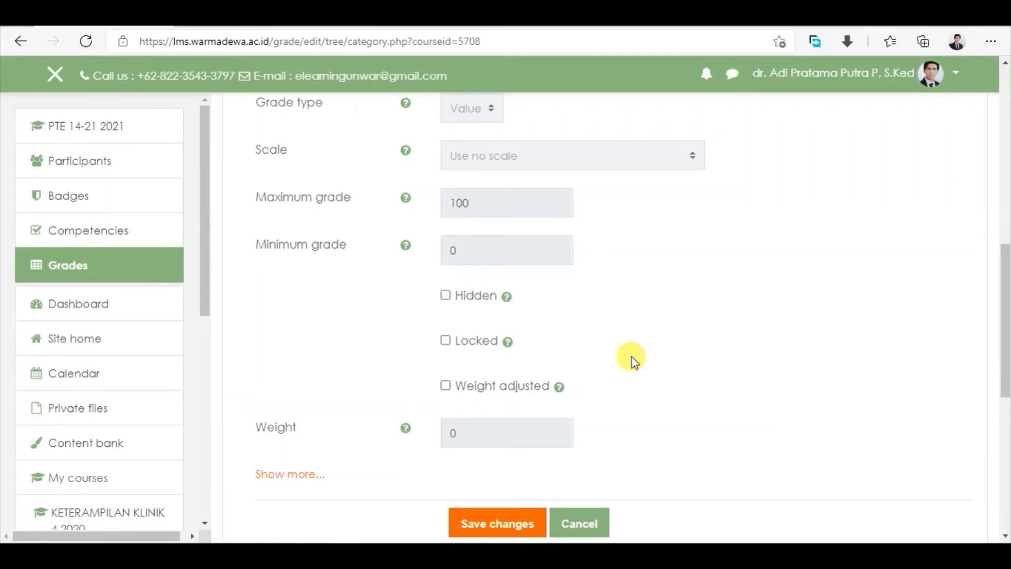
left_click(510, 524)
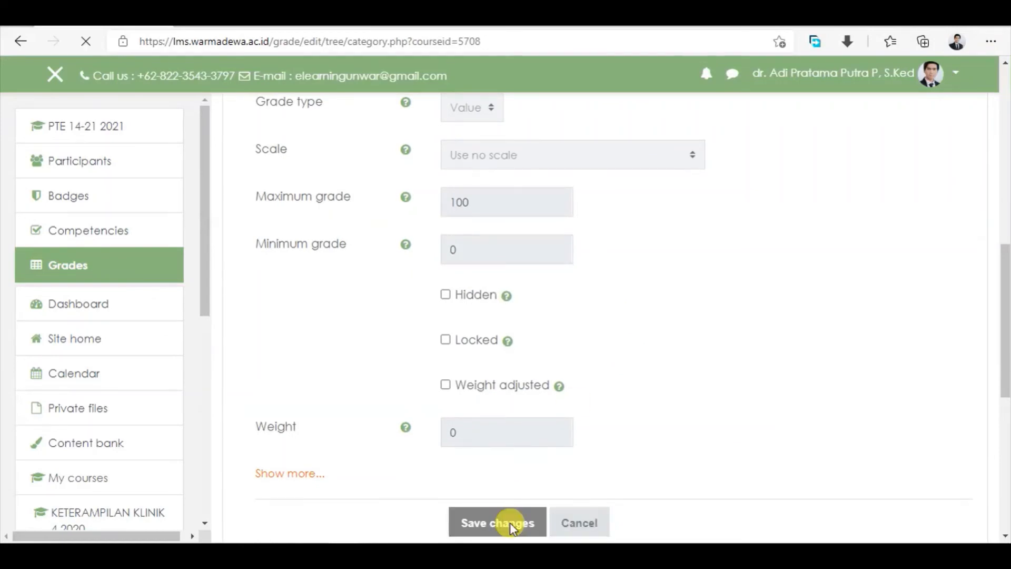
- Move the Contoh Kehadiran Pengajar grade item into the Afektif category
scroll(529, 408, "down", 5)
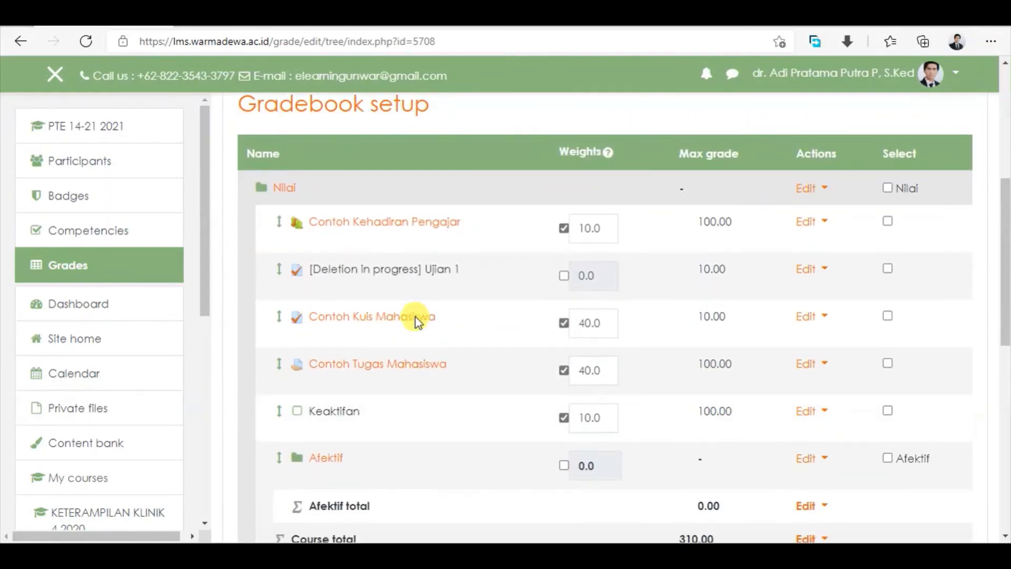
scroll(415, 317, "down", 2)
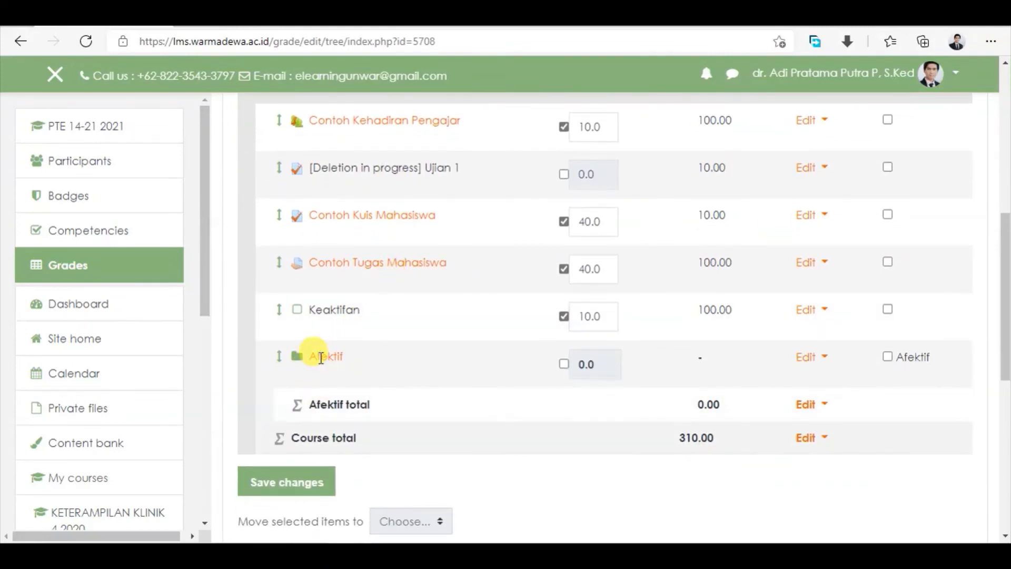
scroll(382, 304, "up", 1)
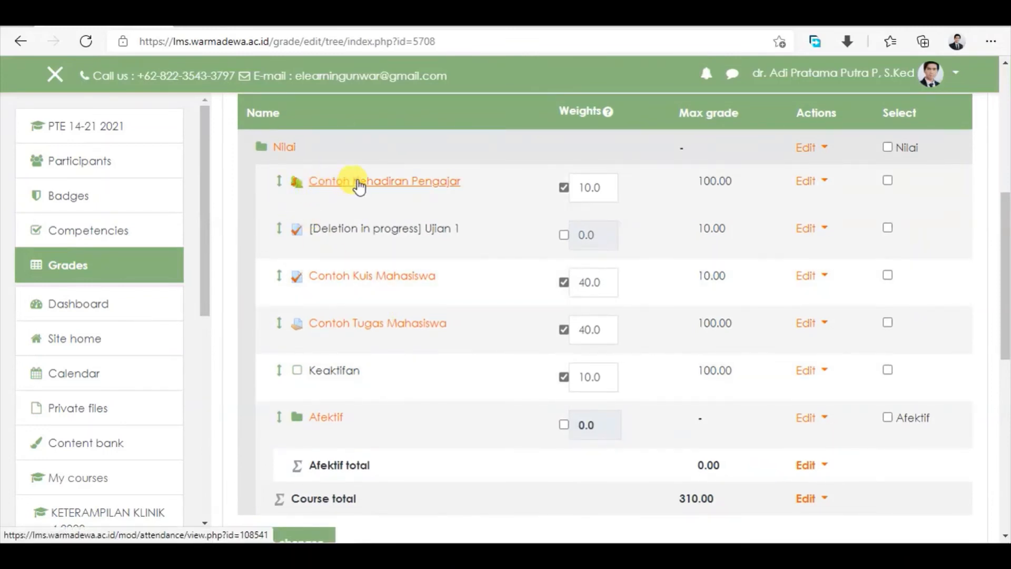
left_click(279, 188)
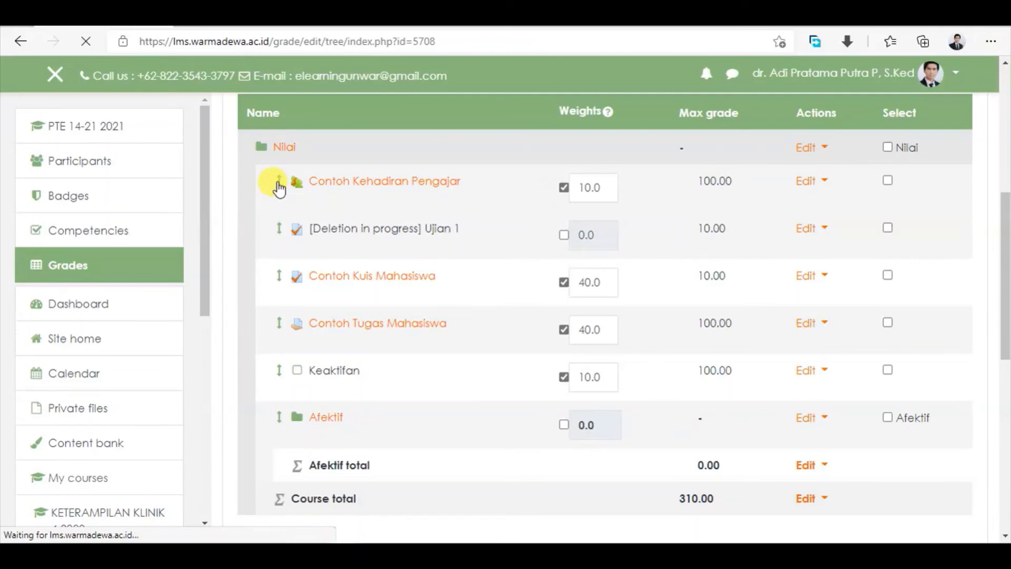
scroll(279, 188, "down", 10)
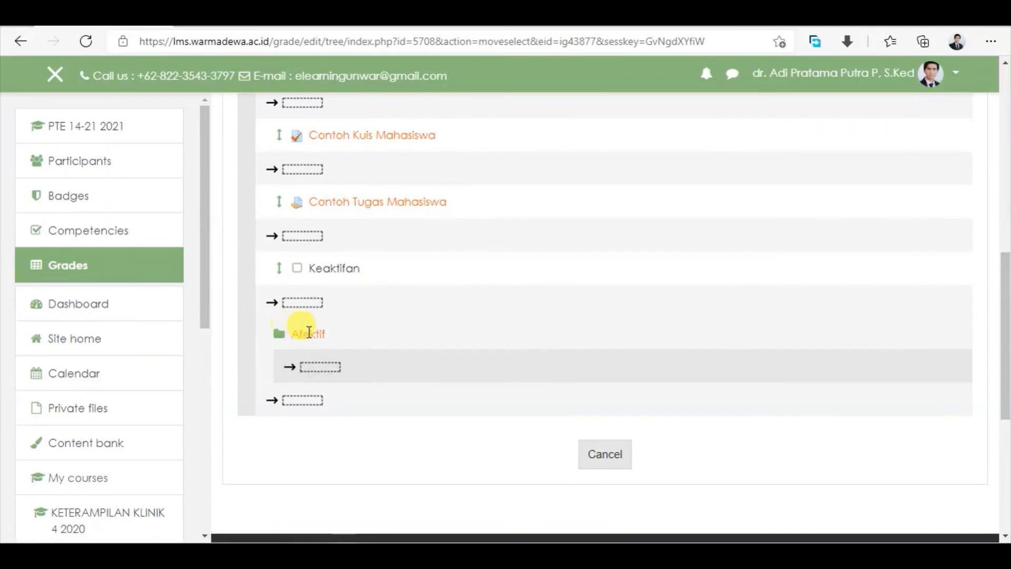
left_click(328, 368)
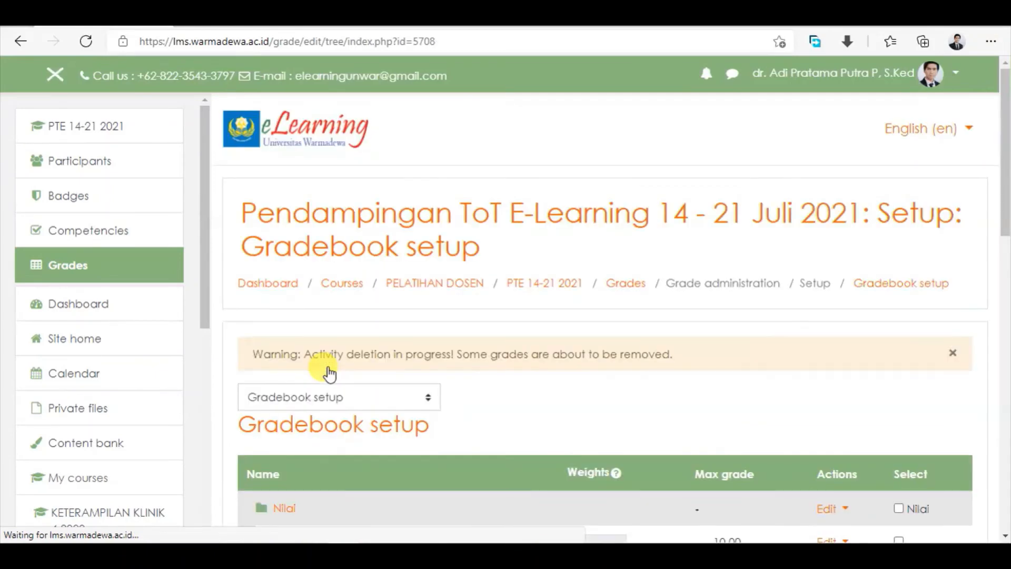
- Move the Keaktifan grade item into the Afektif category, above Contoh Kehadiran Pengajar, and check the resulting gradebook structure
scroll(329, 374, "down", 7)
scroll(329, 374, "up", 1)
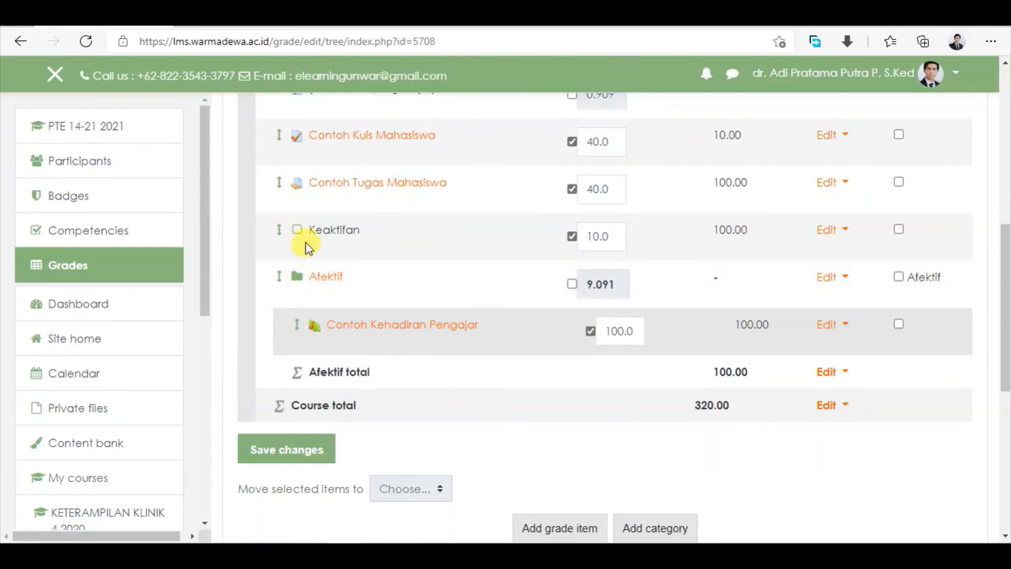
left_click(279, 232)
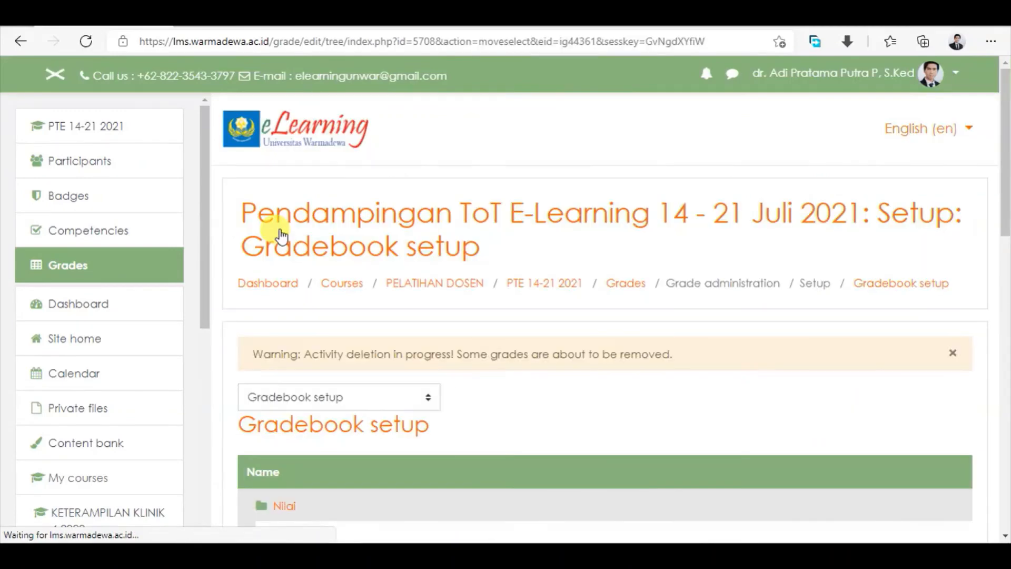
scroll(274, 231, "down", 10)
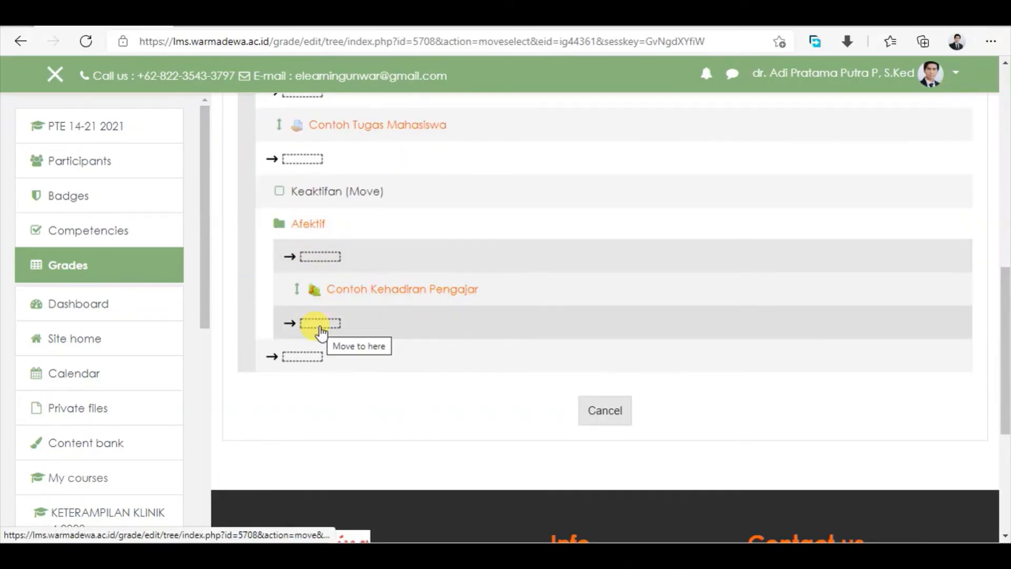
left_click(322, 257)
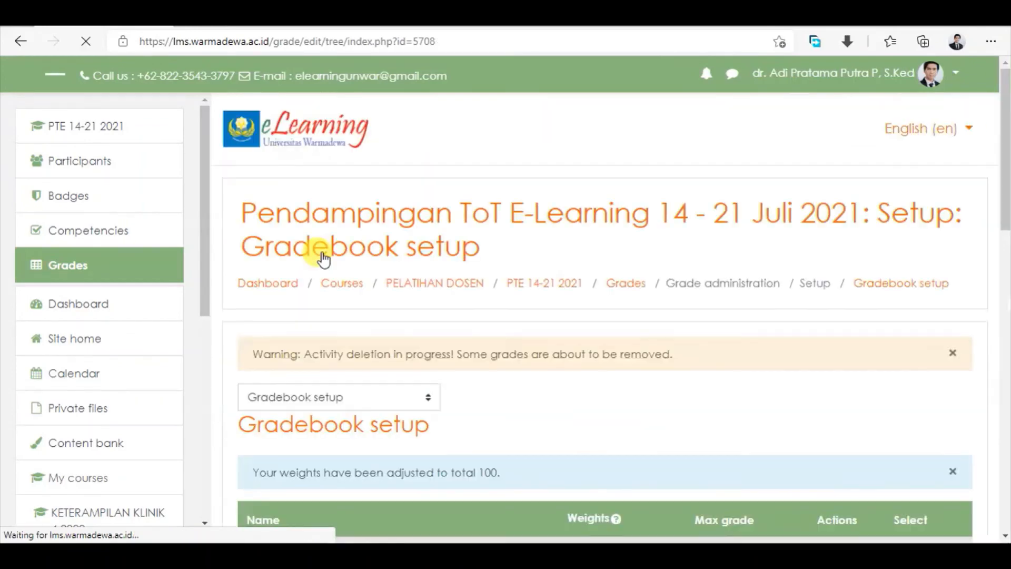
scroll(322, 258, "down", 10)
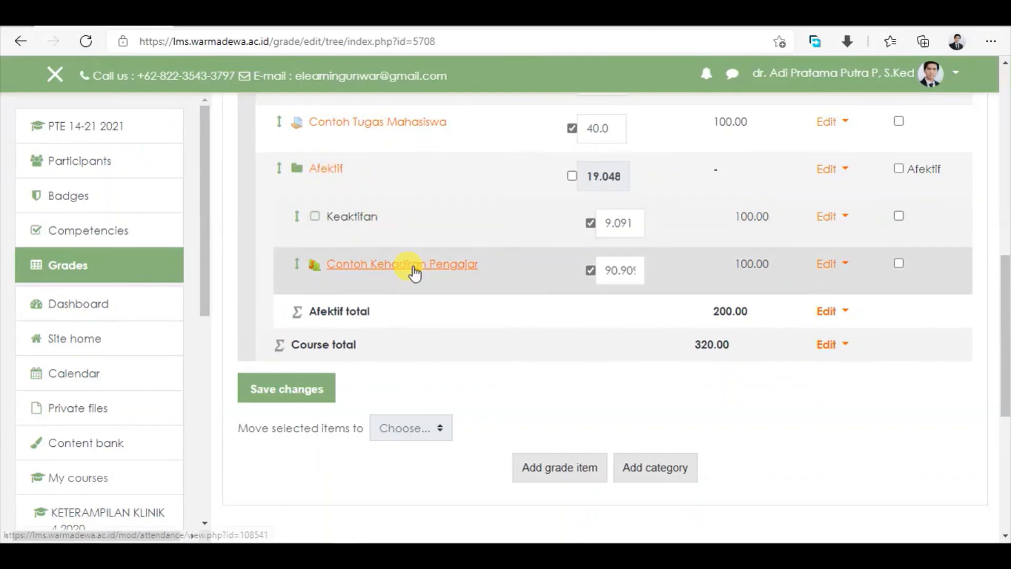
scroll(611, 268, "up", 3)
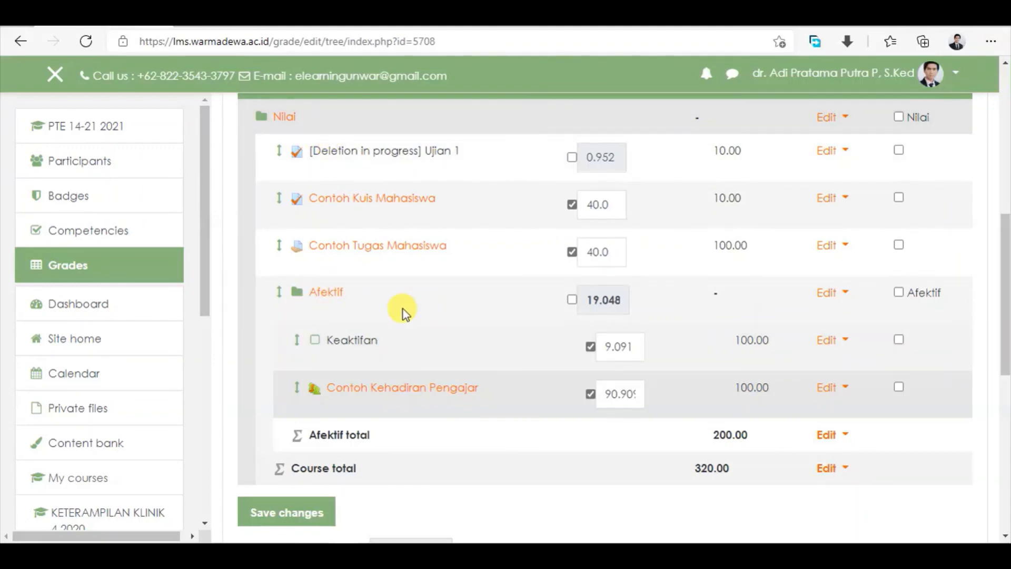
scroll(513, 289, "up", 3)
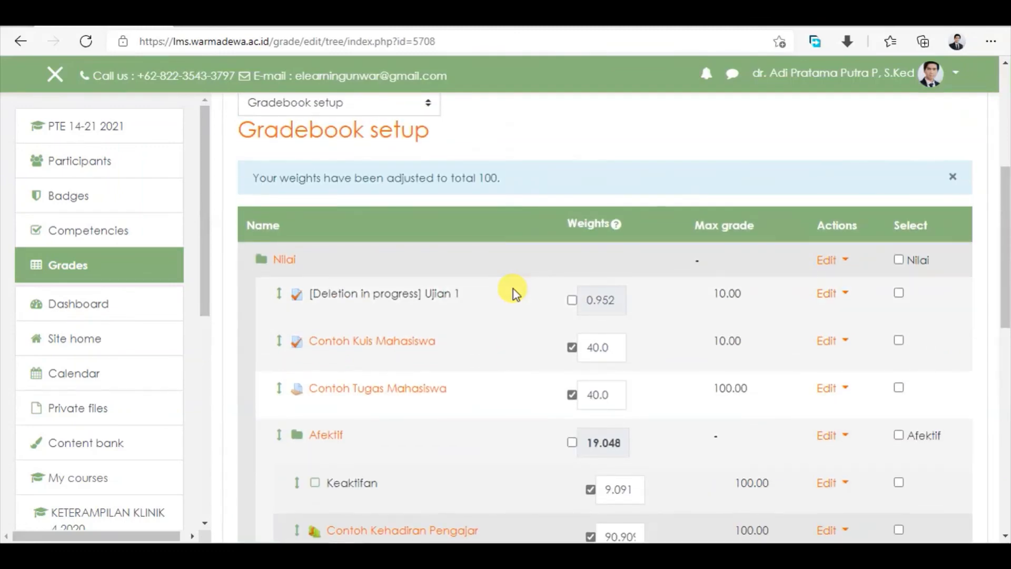
scroll(646, 323, "down", 3)
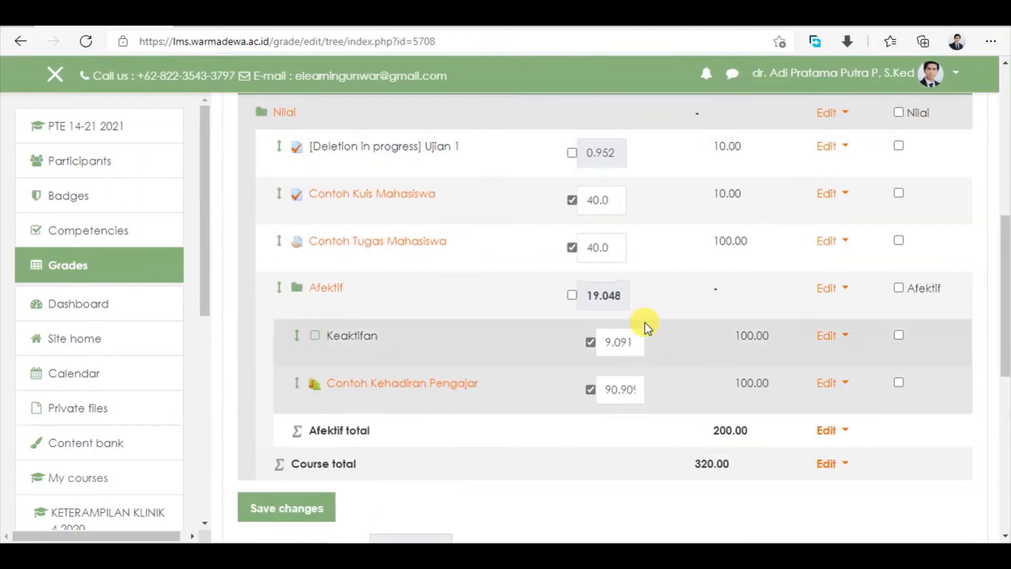